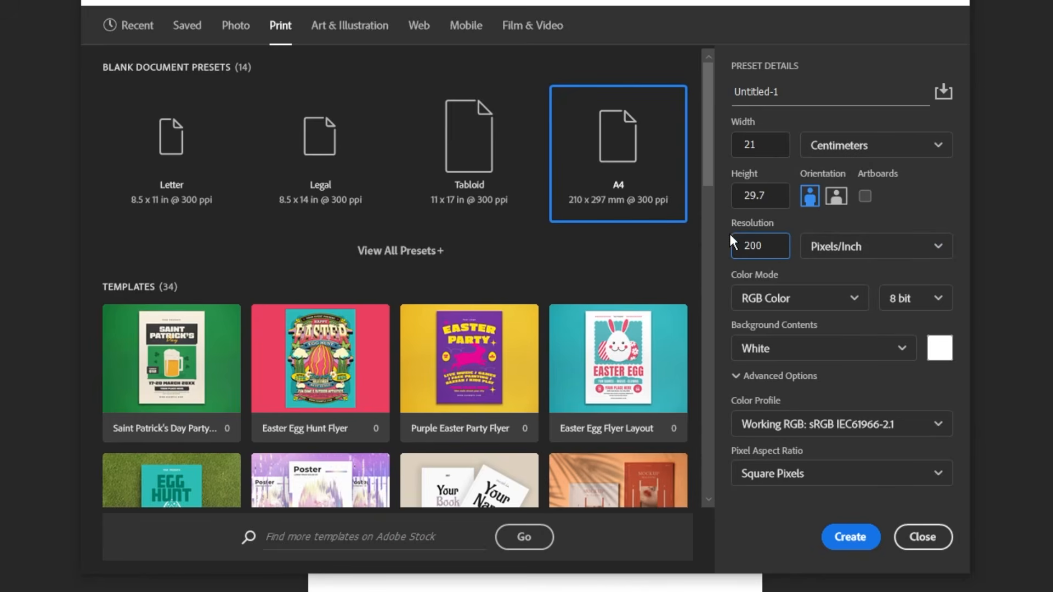
Create the A4 document at 200 pixels/inch and draw a closed, curved band path across the page's middle with the Pen tool
left_click(850, 537)
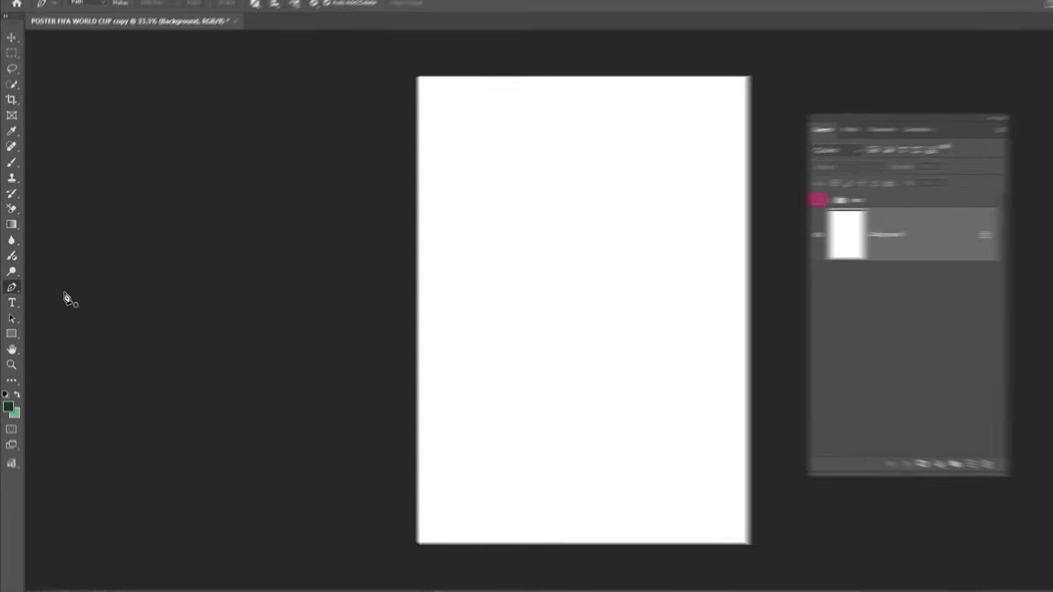
left_click(10, 283)
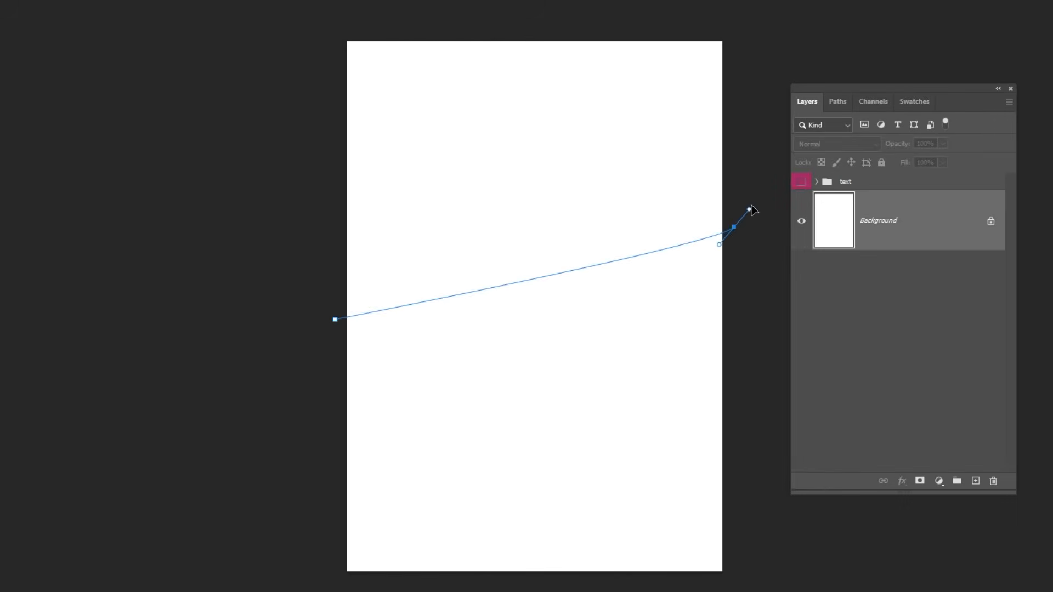
key("alt")
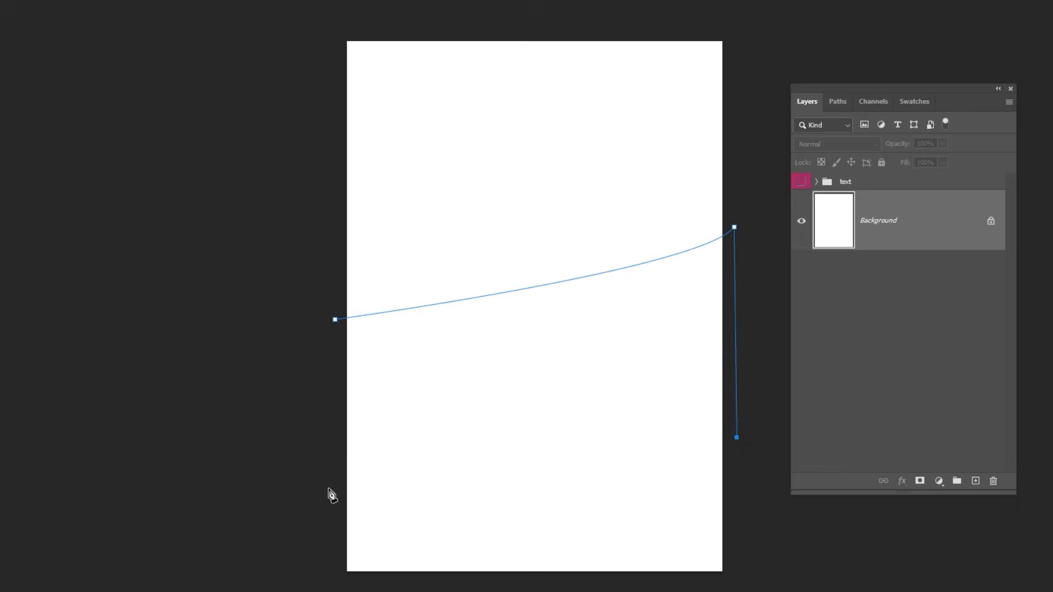
left_click_drag(310, 490, 259, 524)
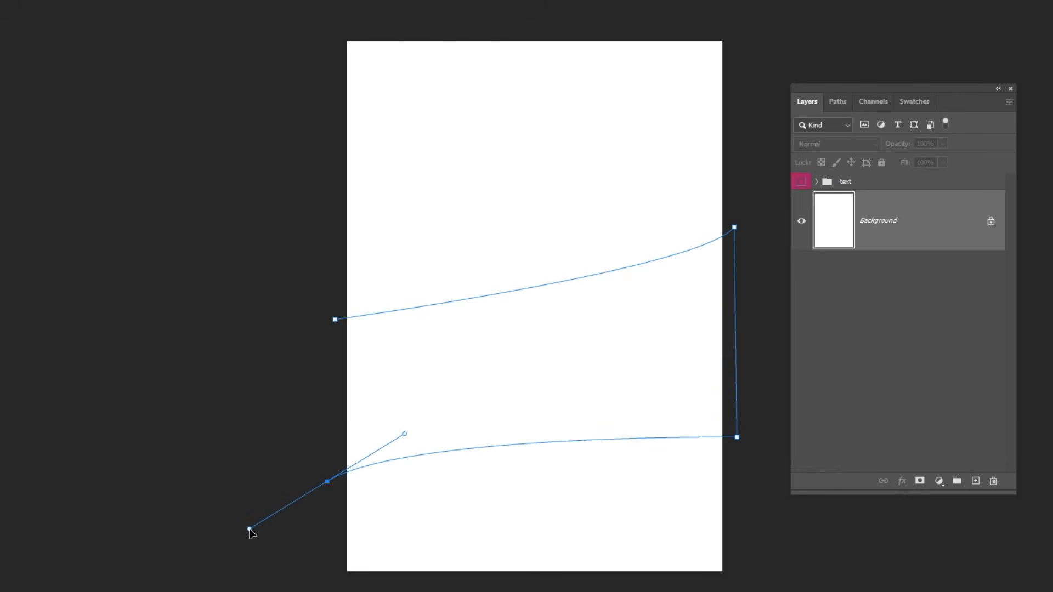
key("alt")
Convert the closed band path into a new anti-aliased selection with a feather radius of 0 pixels
right_click(500, 352)
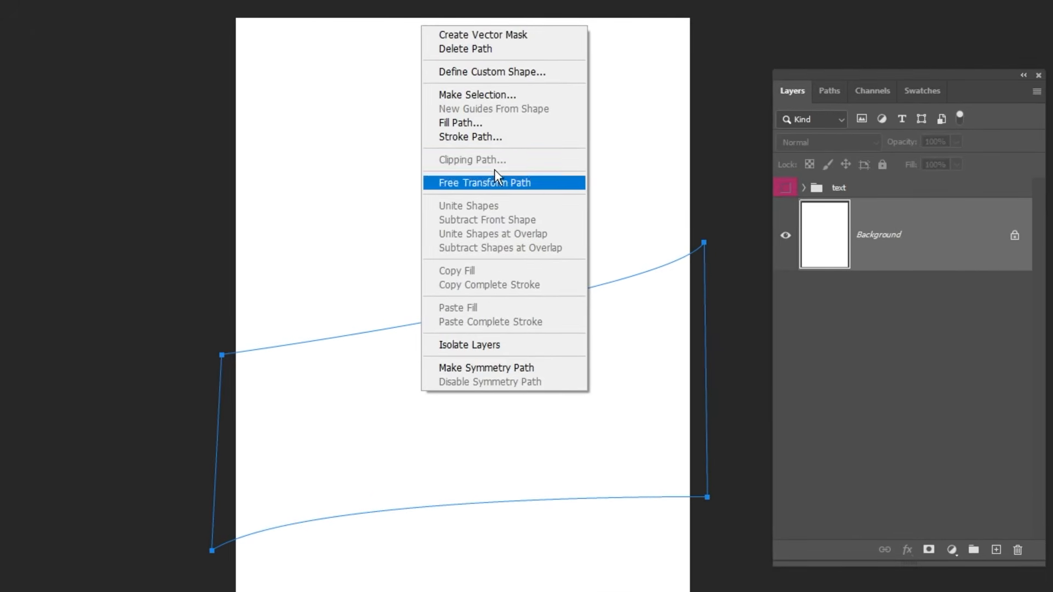
left_click(502, 95)
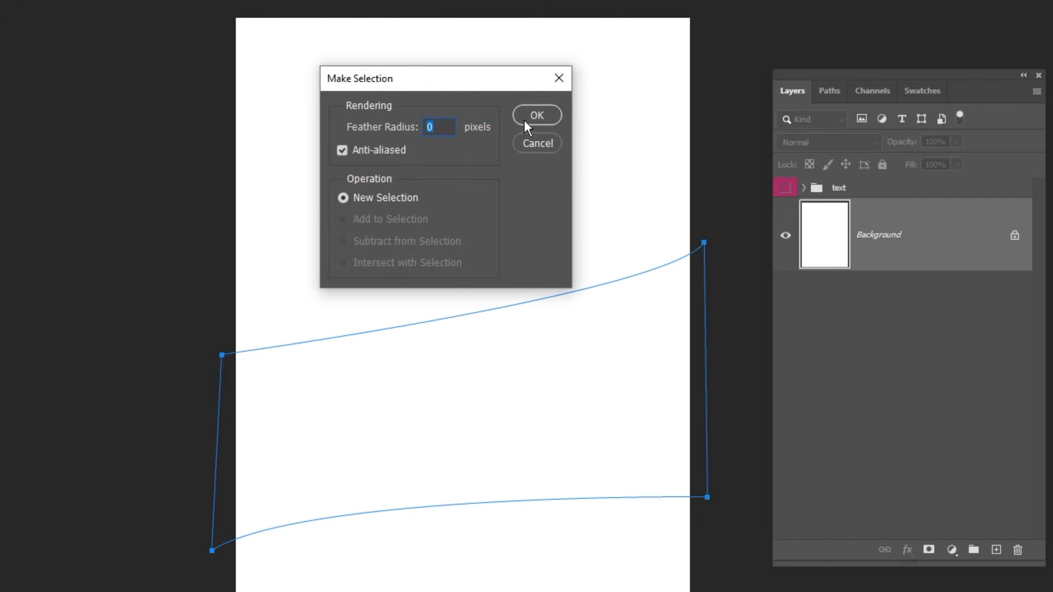
left_click(525, 120)
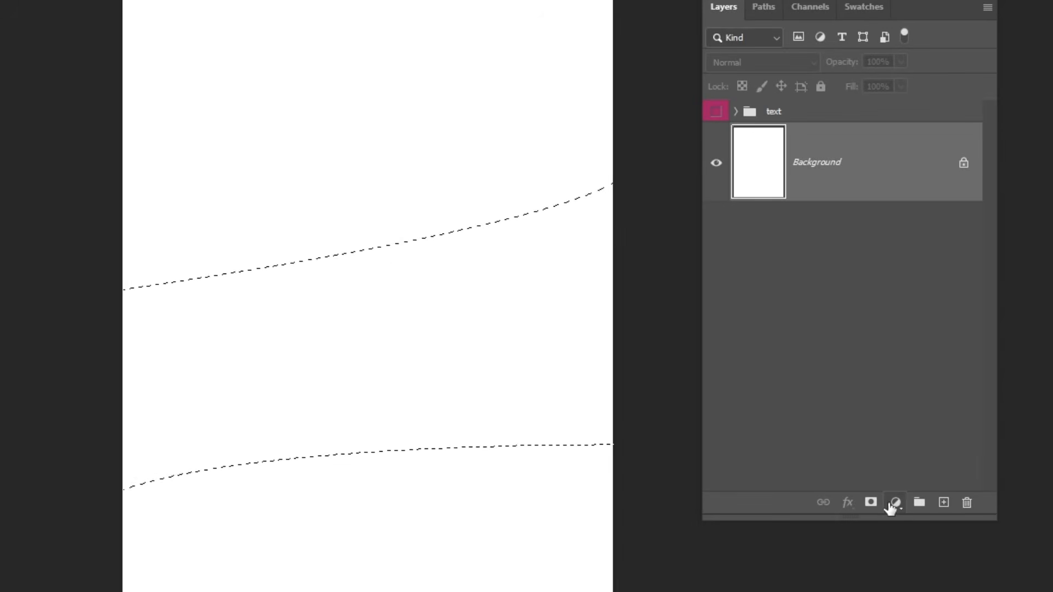
Fill the band selection with a Solid Color adjustment layer in dark green #153921
left_click(894, 503)
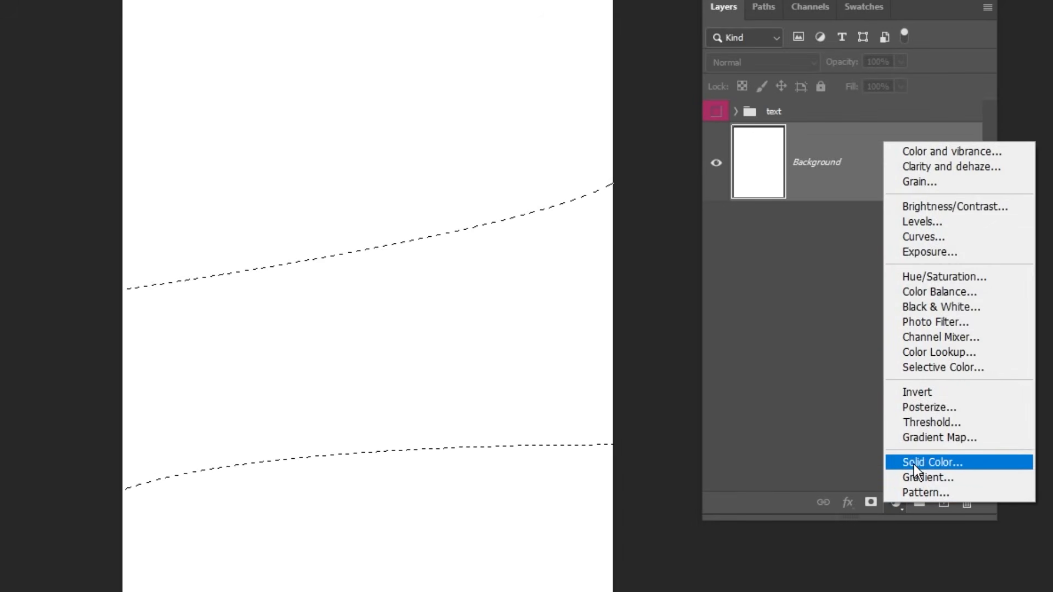
left_click(914, 463)
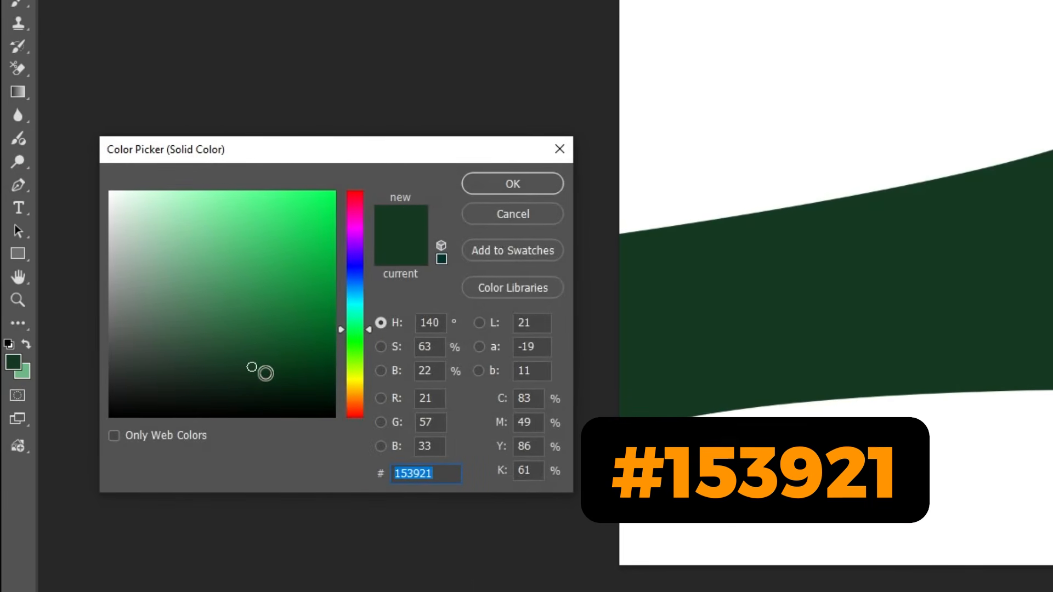
left_click(441, 472)
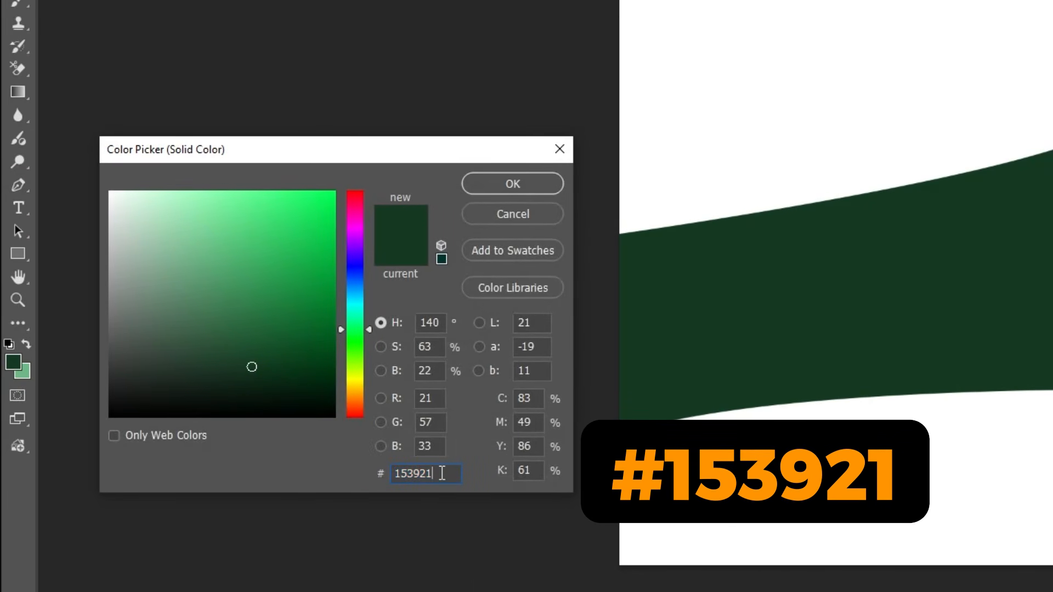
left_click(513, 183)
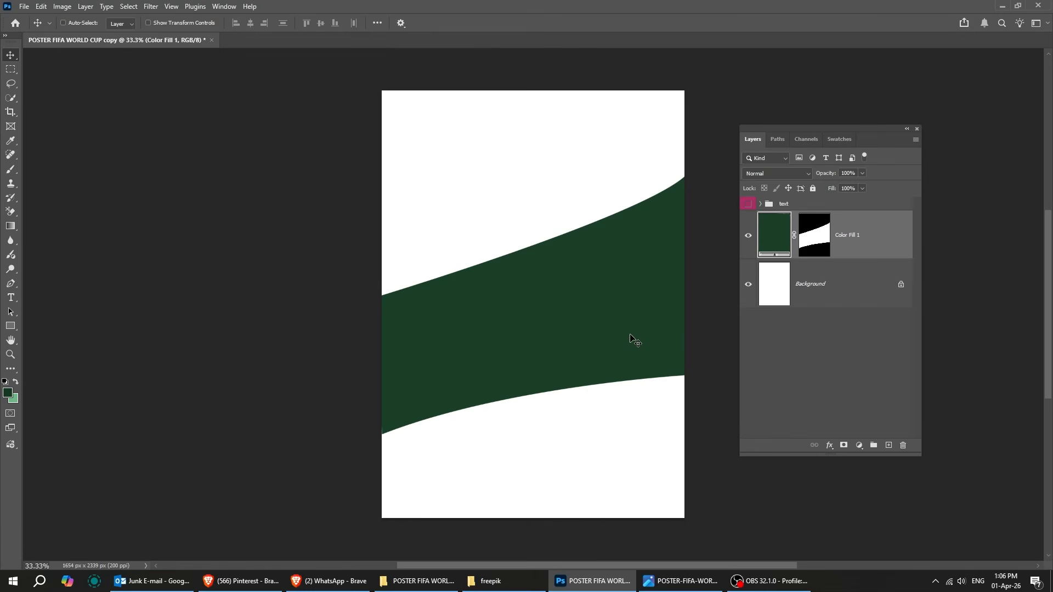
Place the stadium image from the freepik folder onto the poster above the green band
left_click(679, 580)
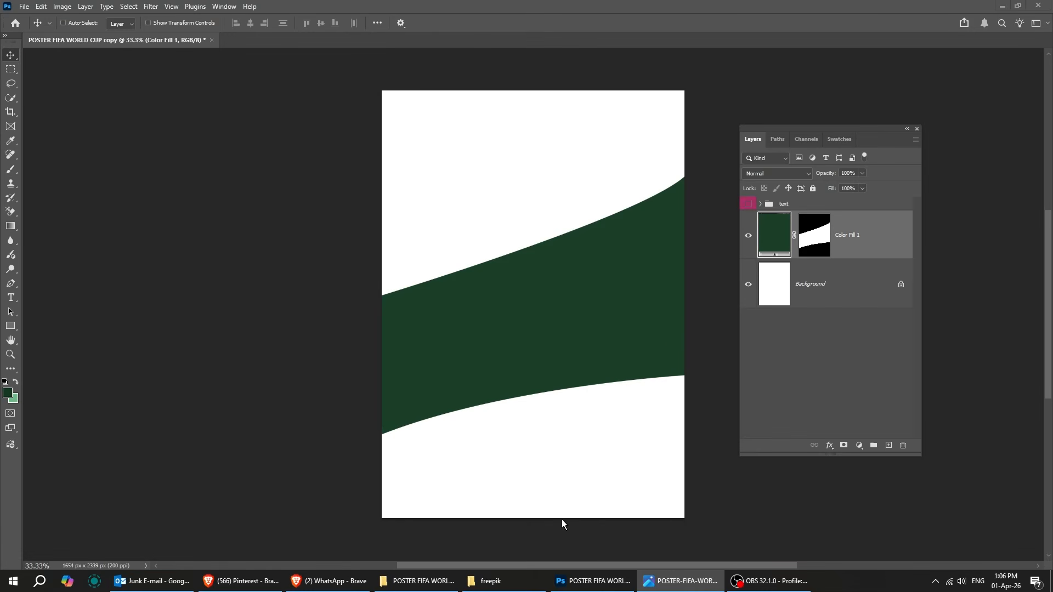
left_click(520, 584)
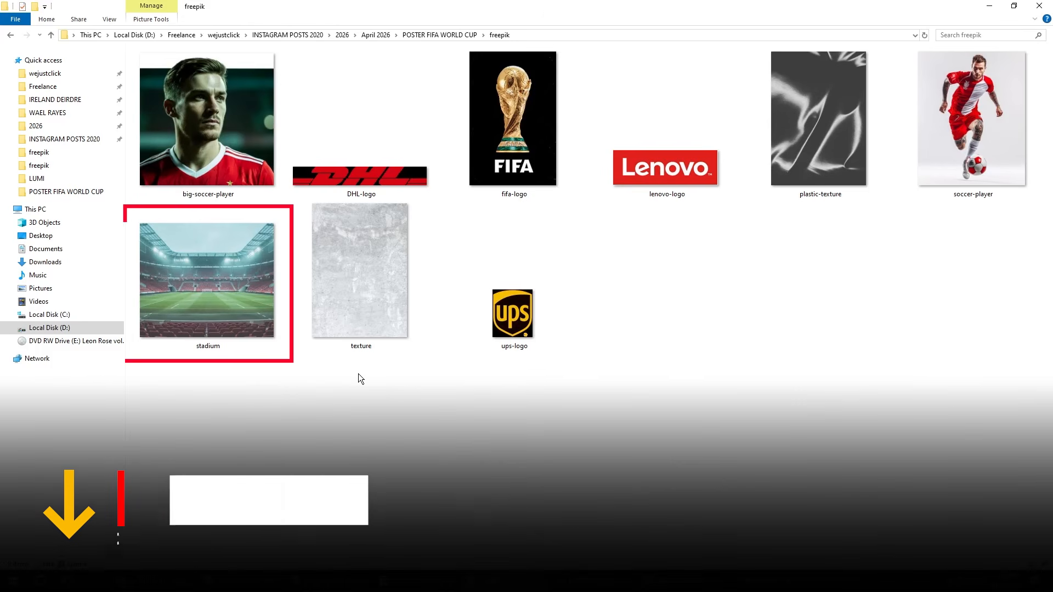
left_click_drag(216, 299, 543, 378)
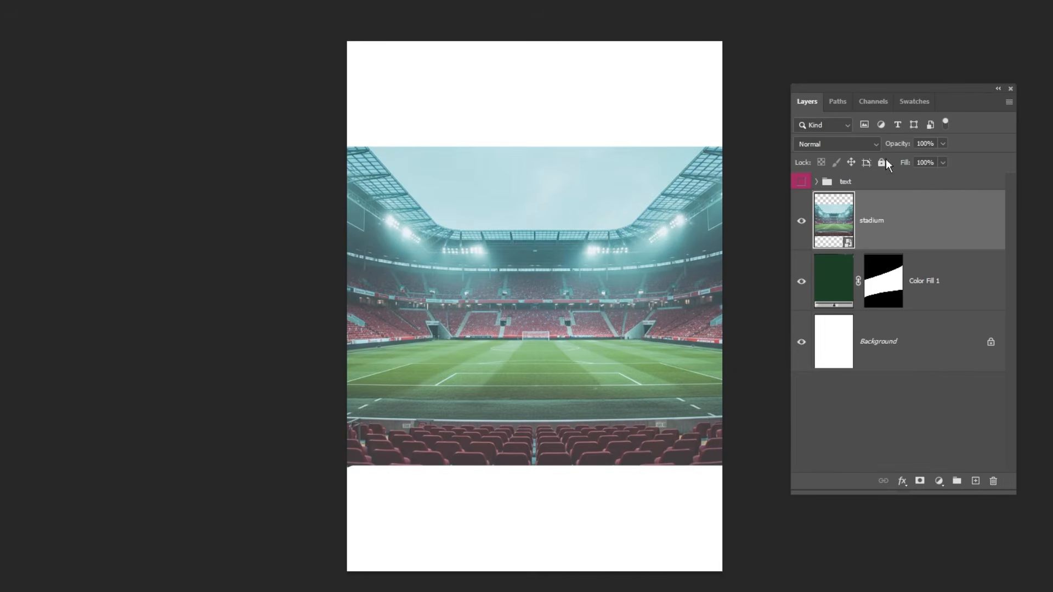
Clip the stadium layer to the green fill layer with a clipping mask
left_click_drag(910, 86, 888, 12)
right_click(871, 147)
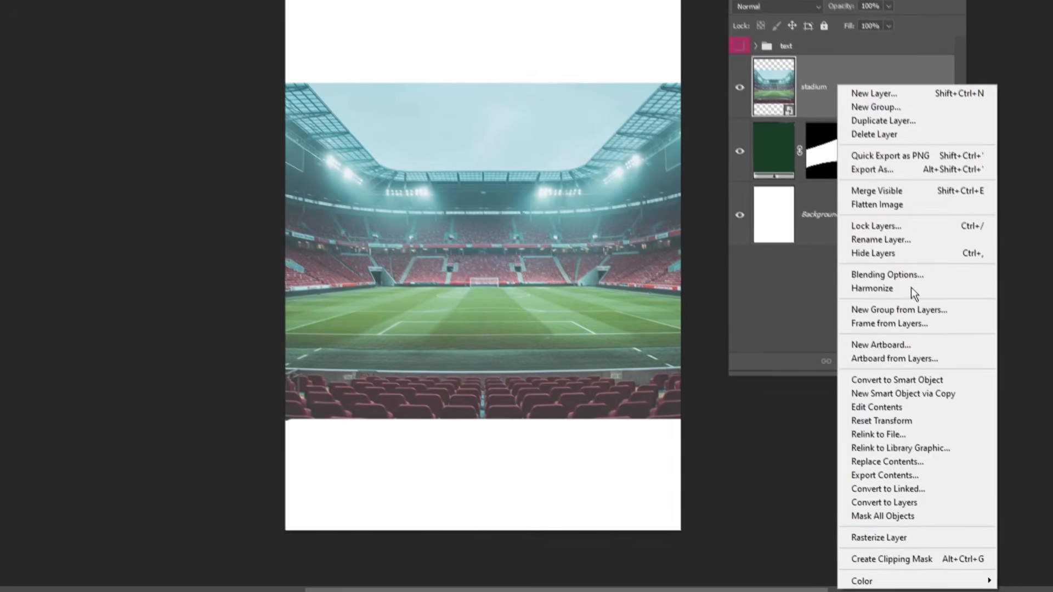
left_click(944, 558)
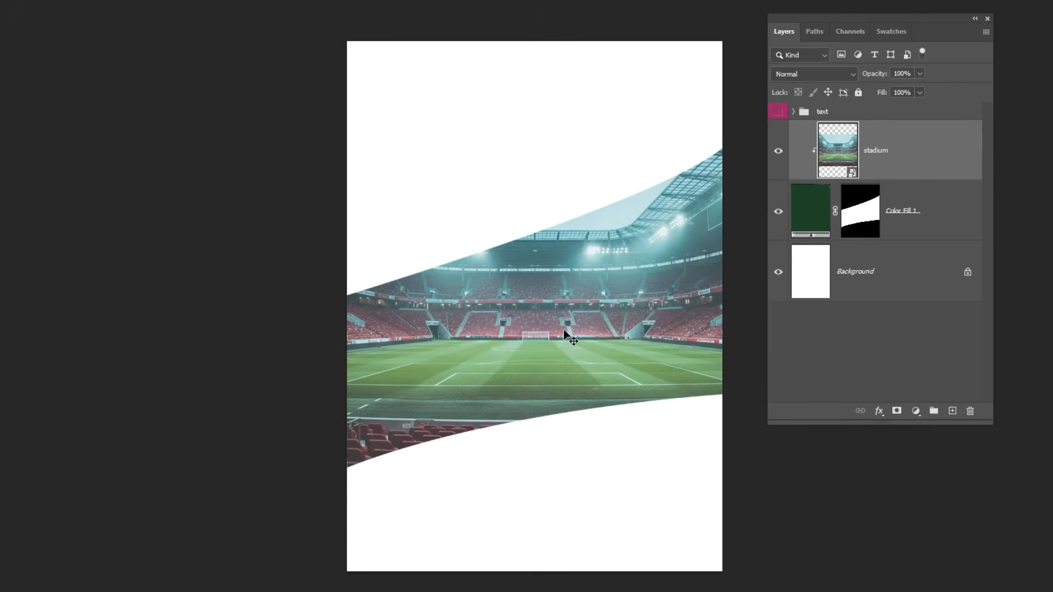
Keep the stadium image at its placed position and set its blend mode to Luminosity
mouse_move(551, 336)
left_mouse_down()
mouse_move(580, 331)
mouse_move(557, 349)
left_mouse_up()
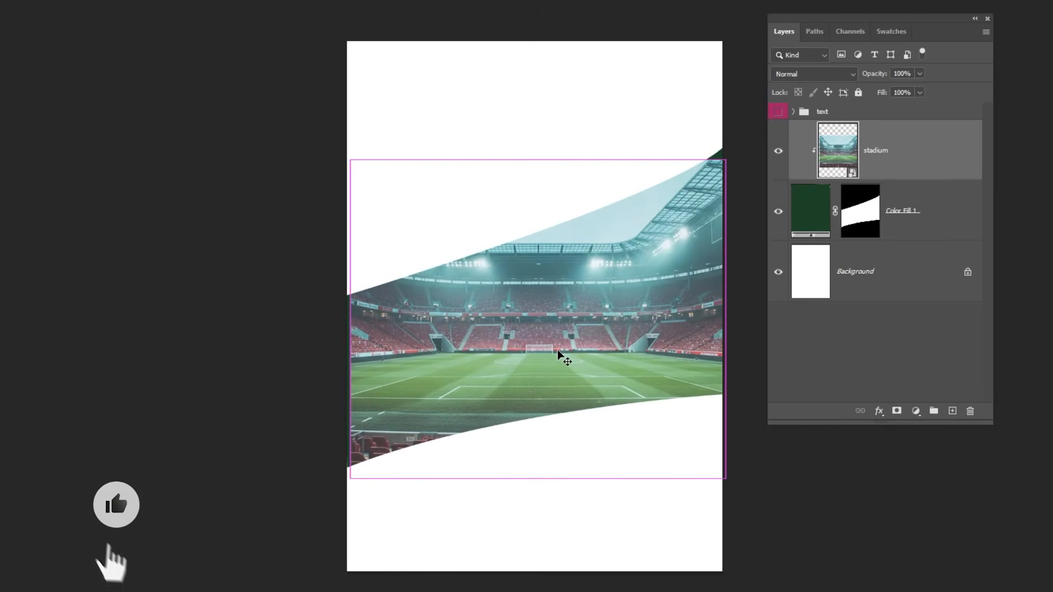
key("ctrl+z")
left_click(829, 74)
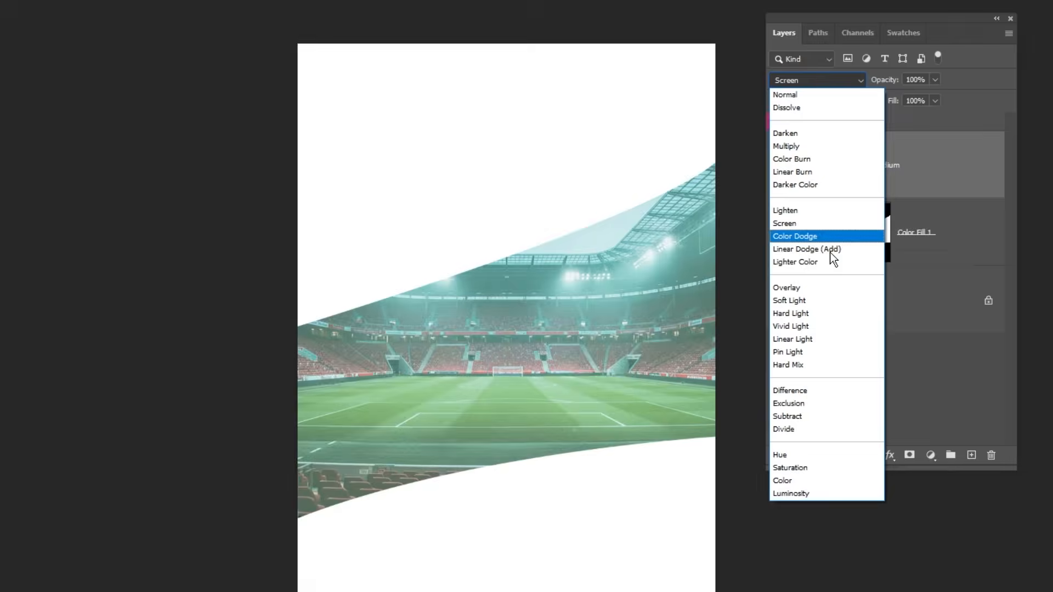
left_click(824, 494)
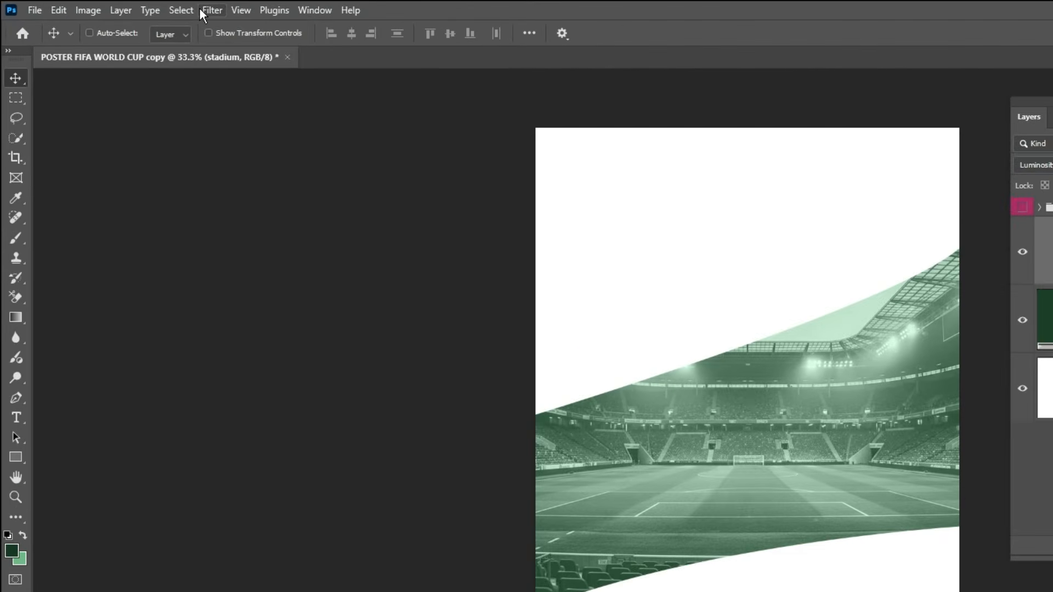
Apply a Gaussian Blur with a 6.8 pixel radius to the stadium layer and collapse its smart filter list
left_click(200, 9)
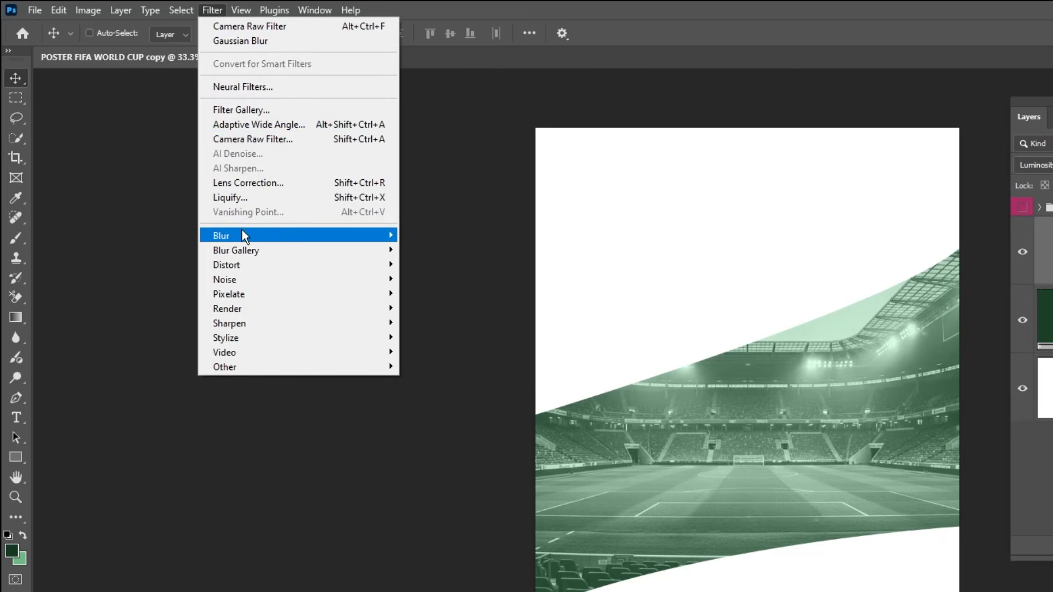
mouse_move(241, 233)
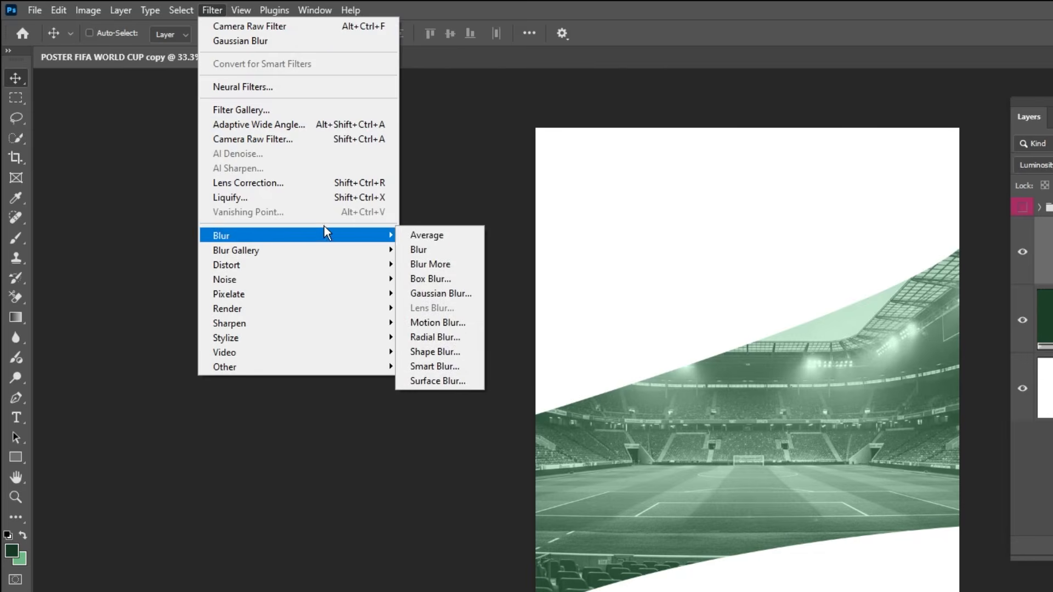
left_click(440, 297)
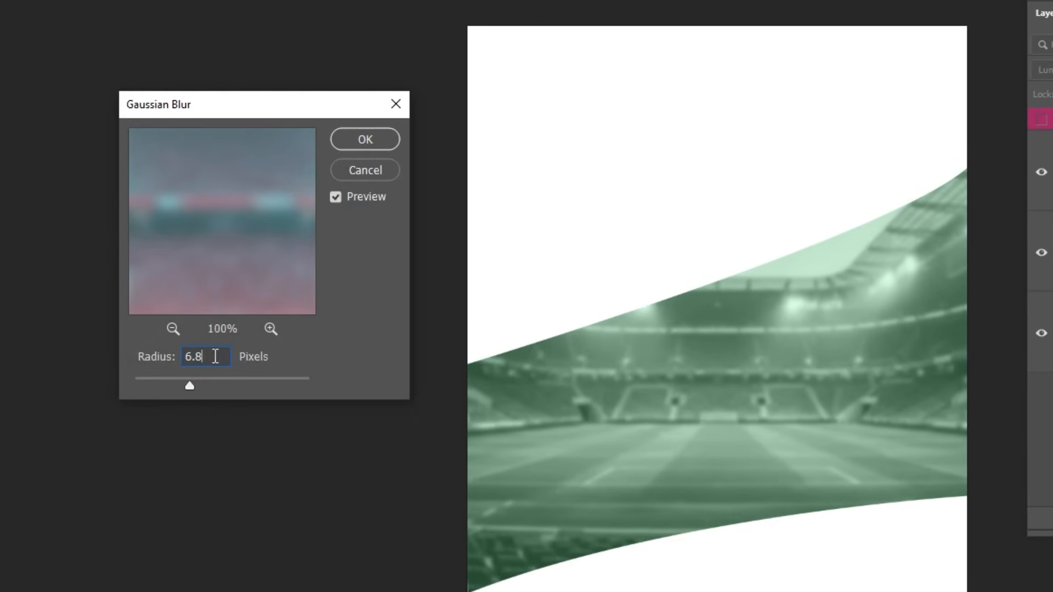
left_click(334, 198)
left_click(335, 199)
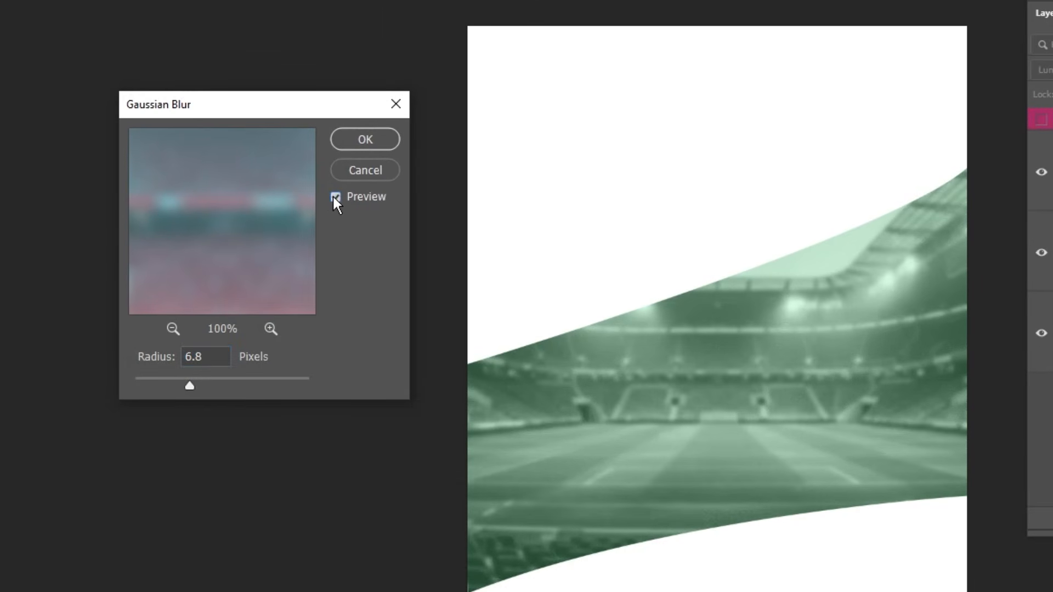
left_click(364, 138)
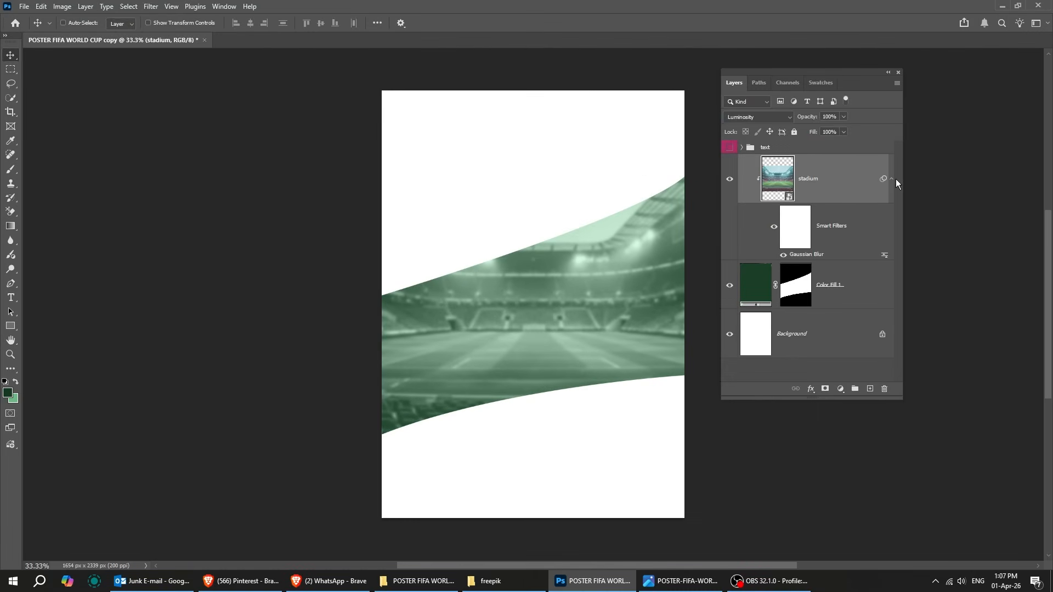
left_click(981, 177)
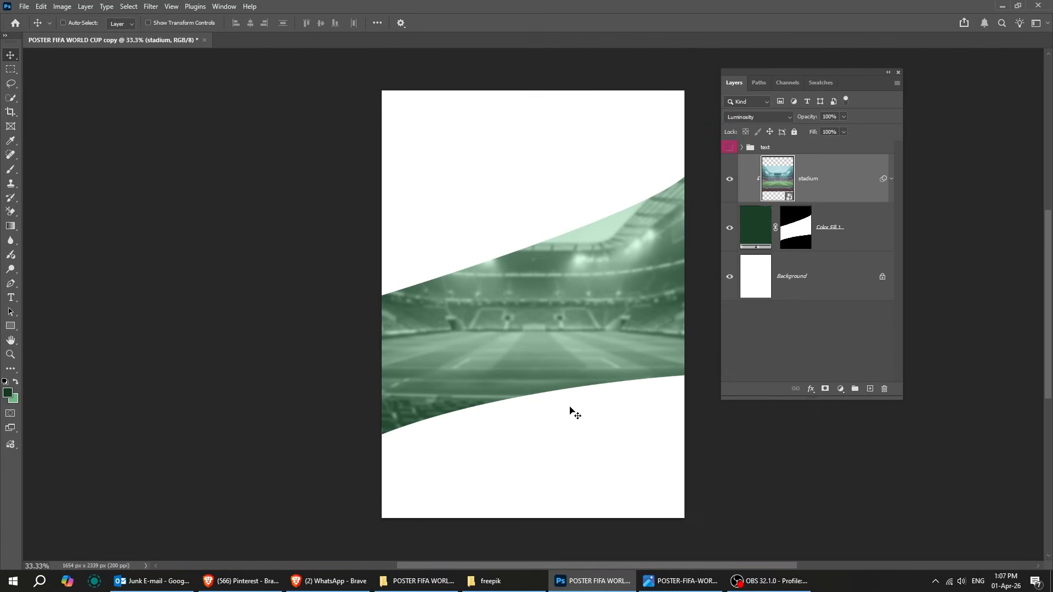
Place the big-soccer-player image from the freepik folder onto the poster above the stadium layer
left_click(529, 580)
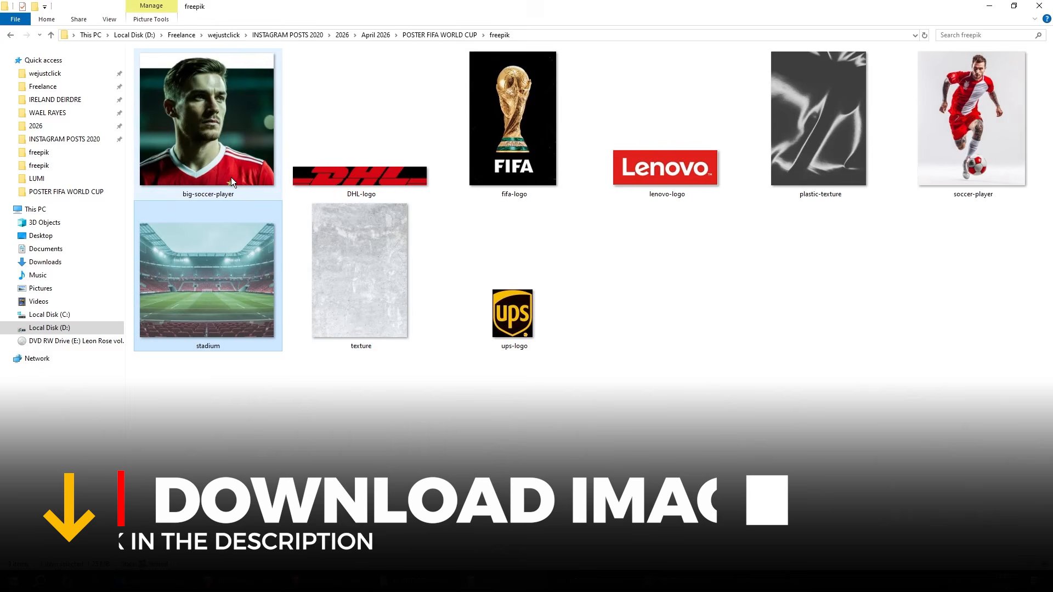
left_click_drag(231, 177, 519, 385)
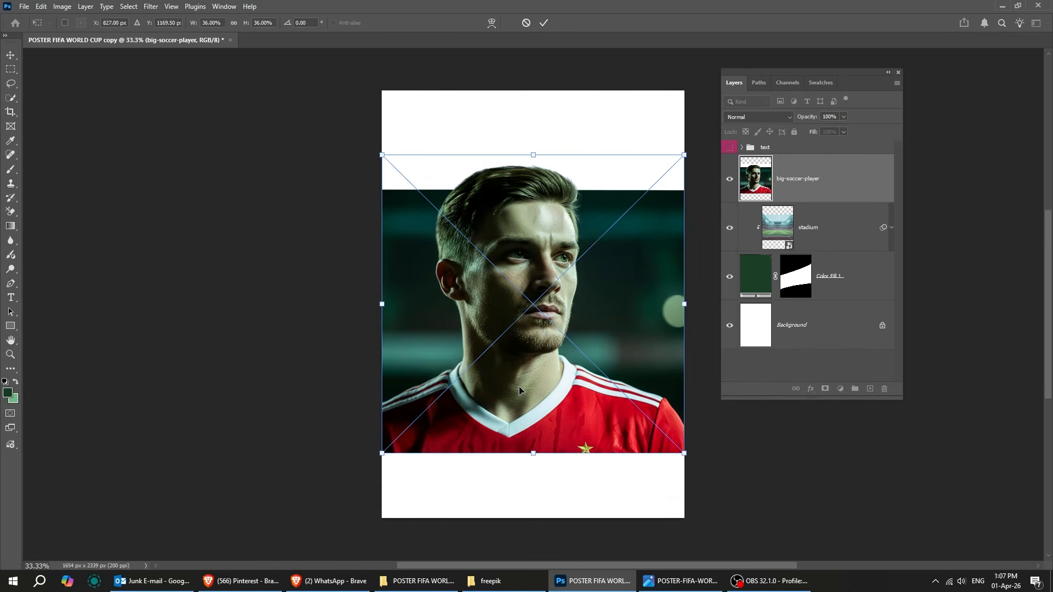
key("Return")
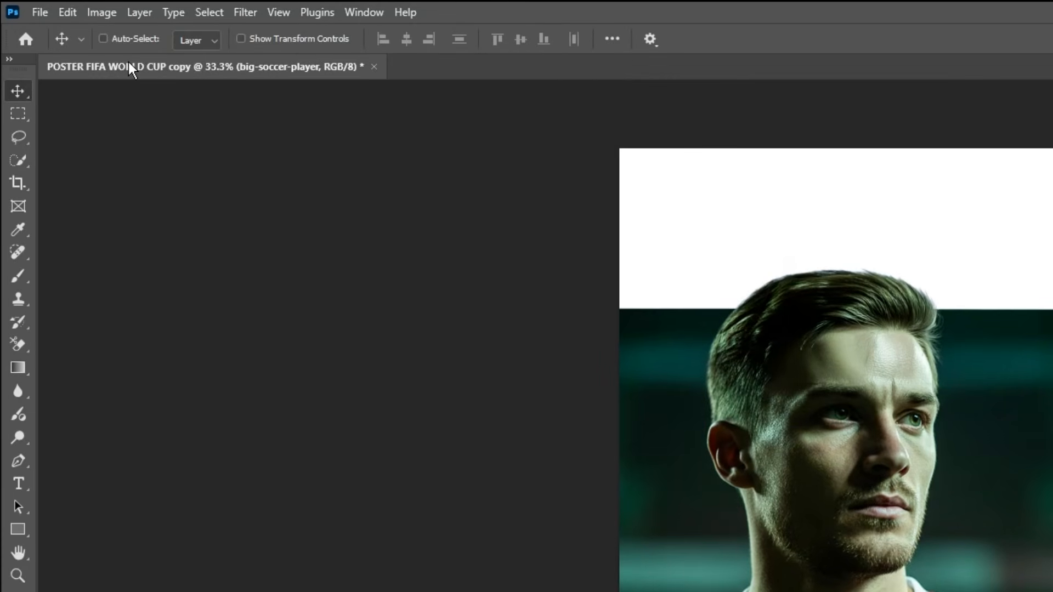
Select the player as the subject, mask out his background, and move him slightly up on the poster
left_click(210, 12)
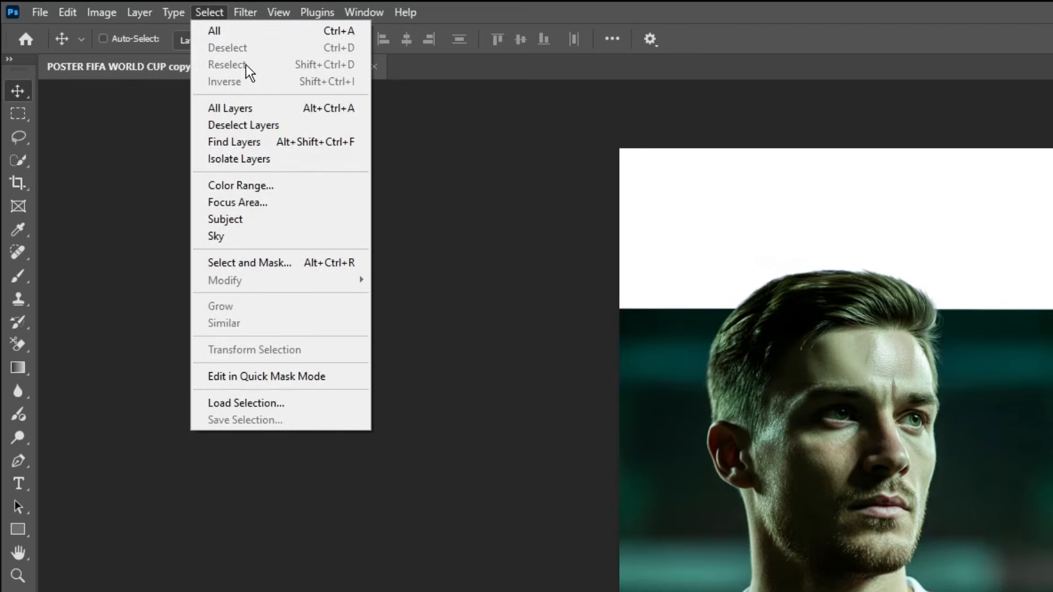
left_click(276, 219)
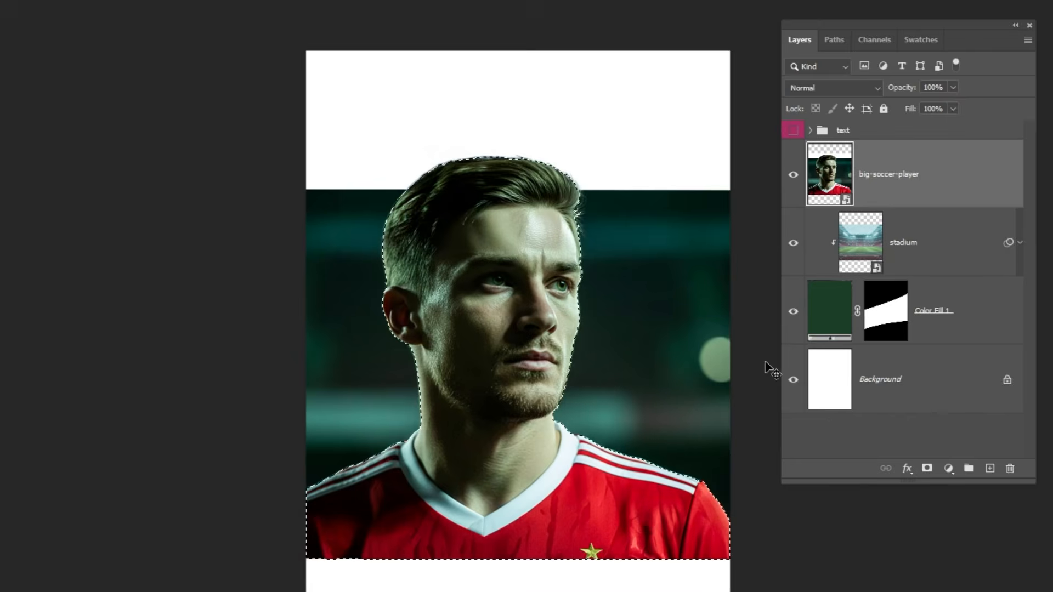
left_click(926, 468)
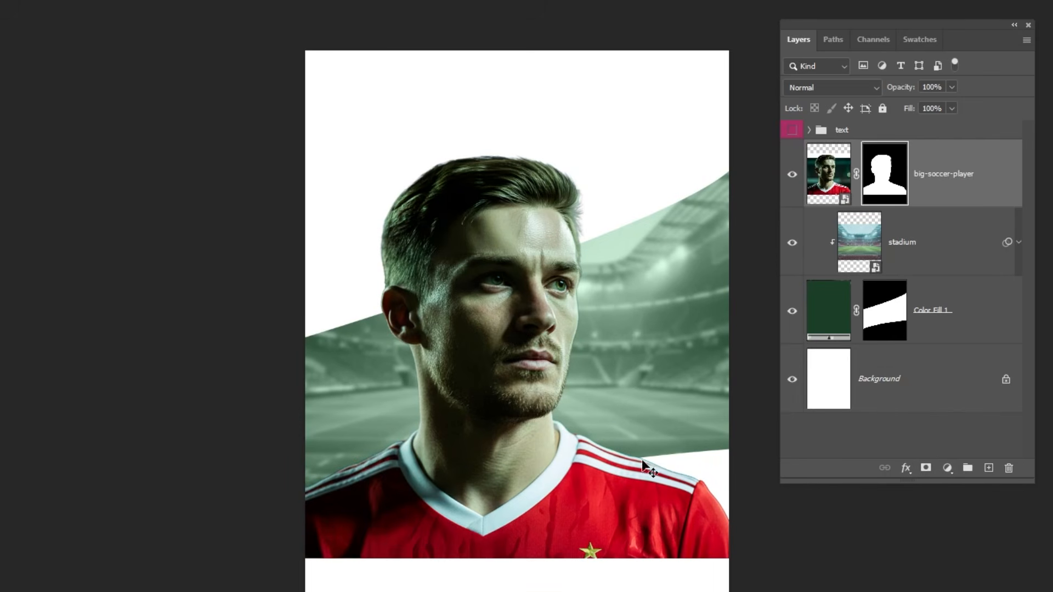
left_click_drag(586, 504, 585, 472)
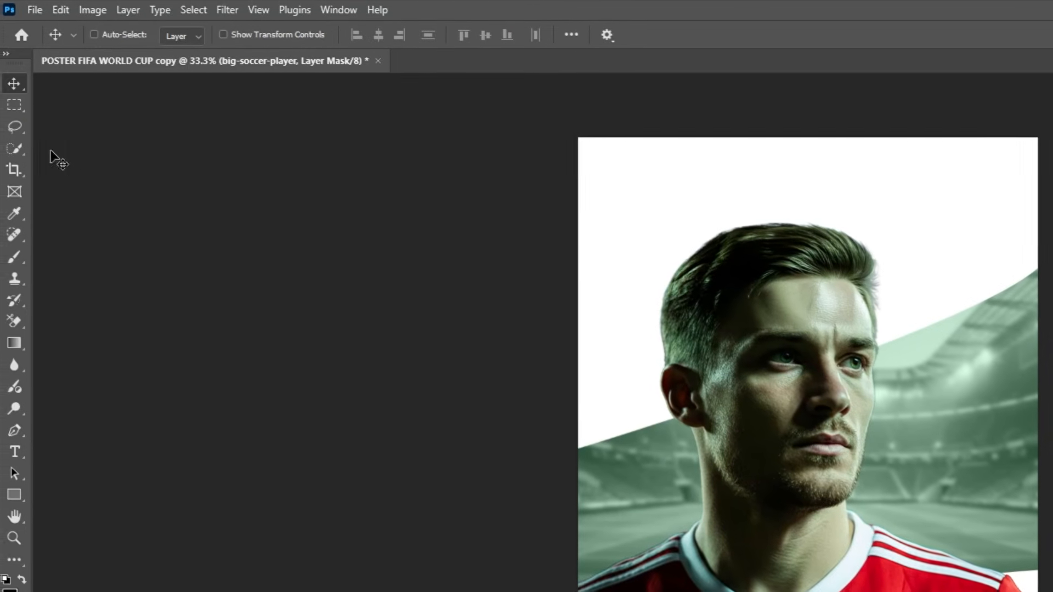
Select the player's whole jersey, including the shoulder stripes and collar, with the Quick Selection tool, leaving out the skin and background
left_click(20, 148)
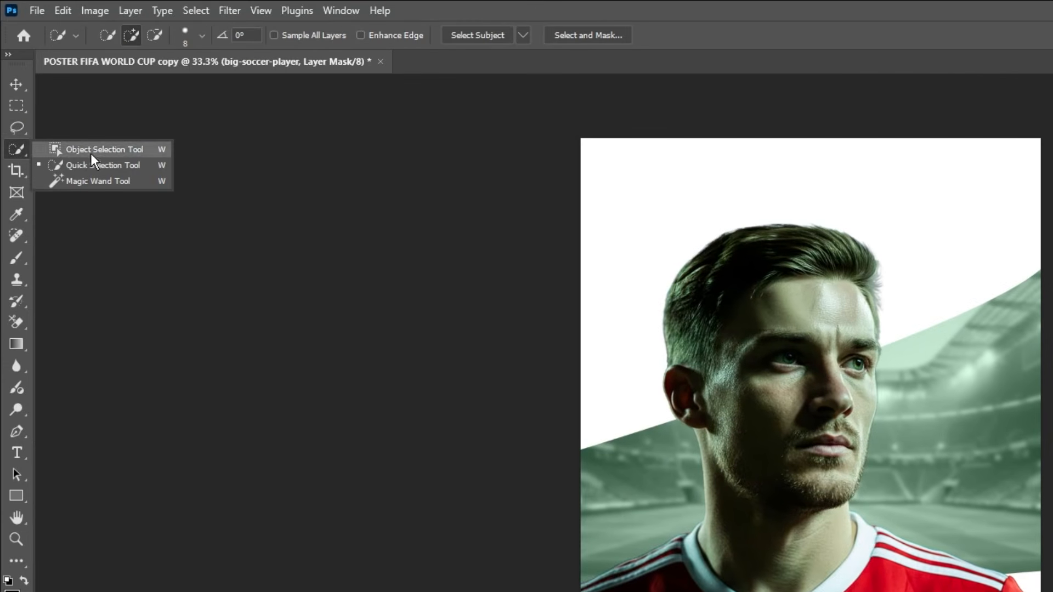
left_click(89, 163)
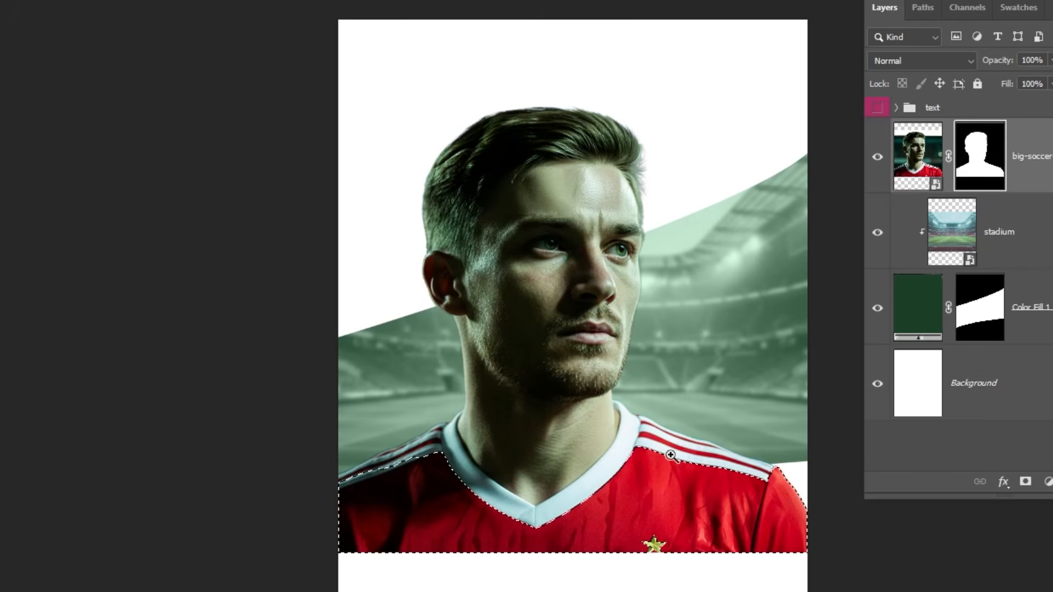
scroll(673, 490, "up", 3)
left_click_drag(119, 473, 100, 482)
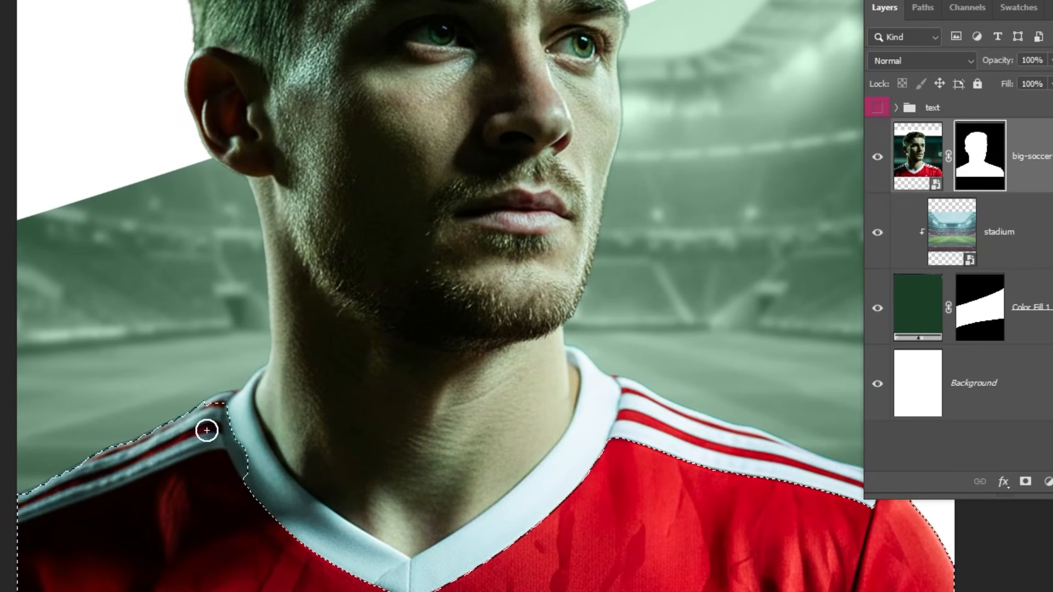
mouse_move(206, 430)
left_mouse_down()
mouse_move(240, 404)
mouse_move(243, 442)
mouse_move(286, 495)
mouse_move(456, 560)
mouse_move(581, 460)
mouse_move(658, 426)
mouse_move(686, 433)
left_mouse_up()
mouse_move(656, 466)
left_mouse_down()
mouse_move(603, 464)
mouse_move(723, 506)
left_mouse_up()
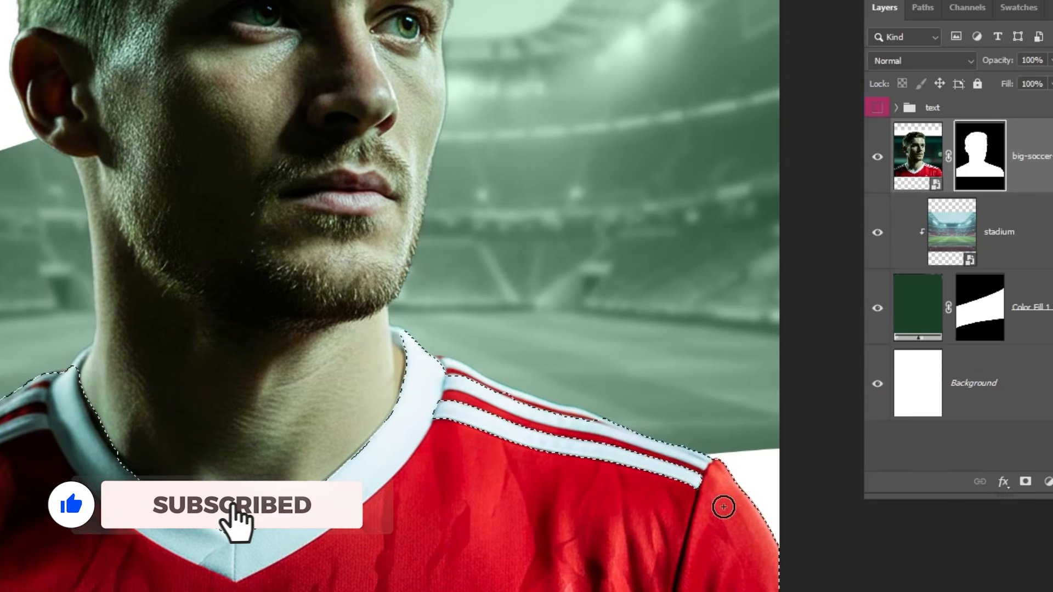
left_click_drag(155, 382, 251, 426)
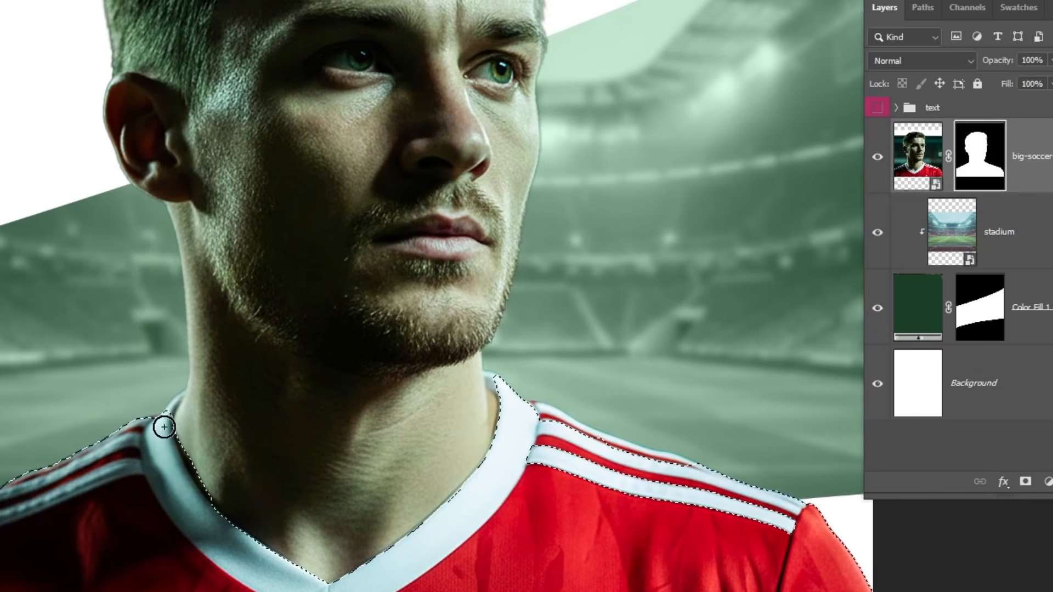
scroll(164, 427, "up", 5)
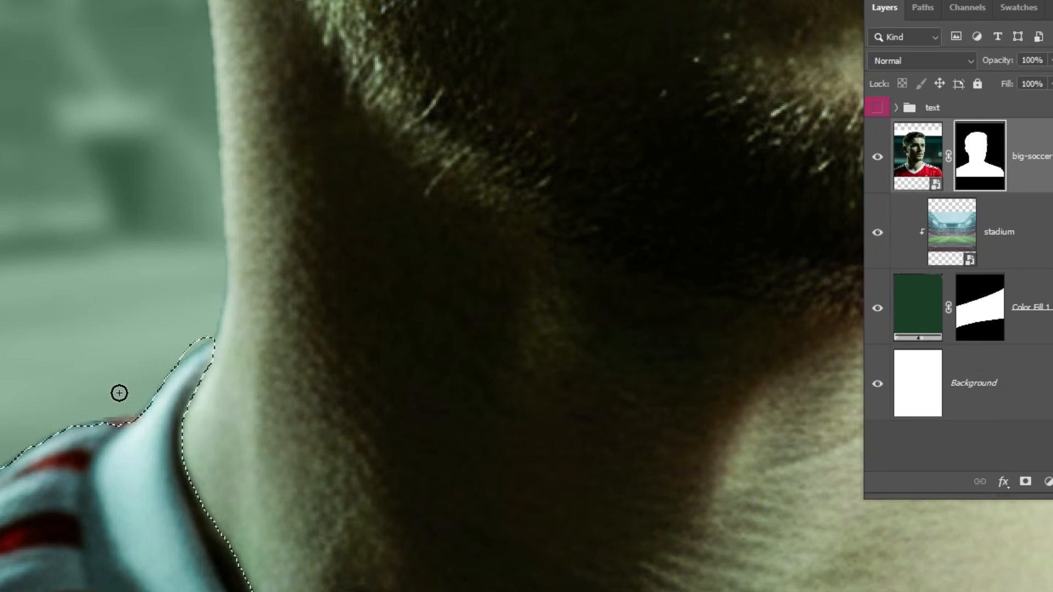
key("ctrl+0")
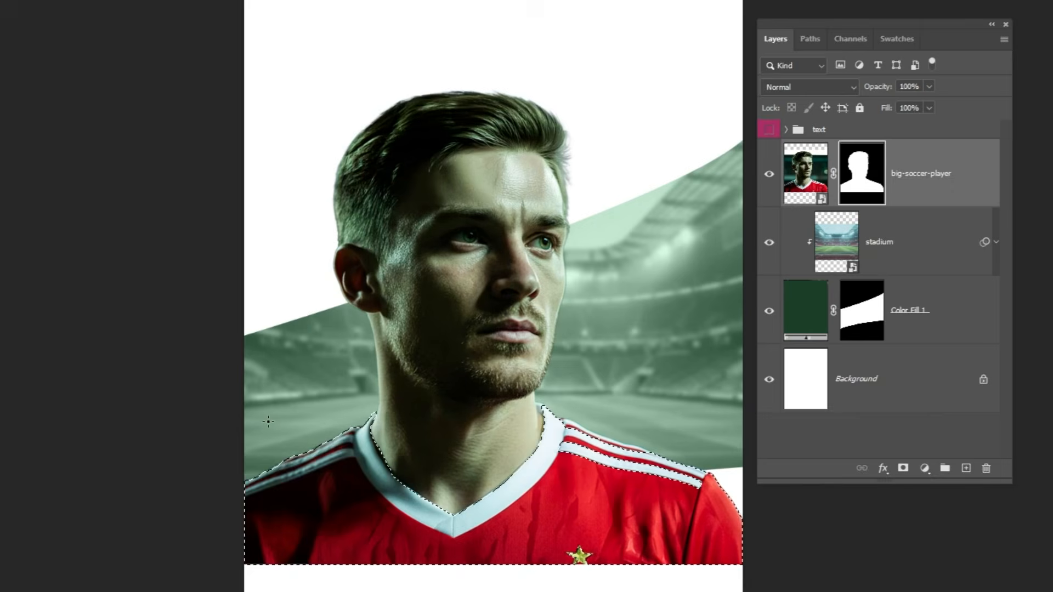
Add a Solid Color fill layer in #153921 over the selected jersey, above the player layer
left_click(927, 199)
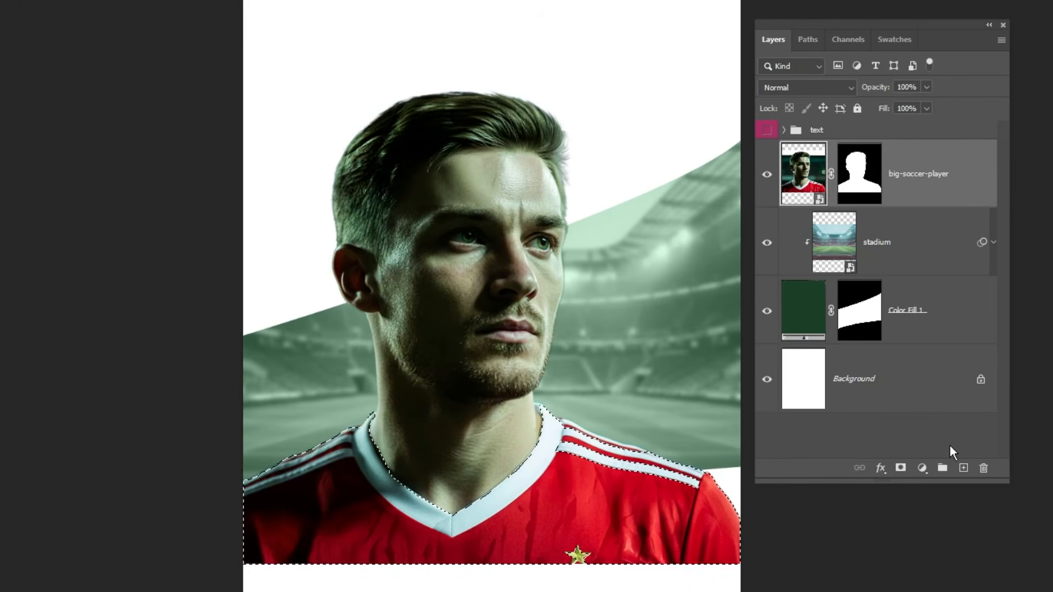
left_click(924, 469)
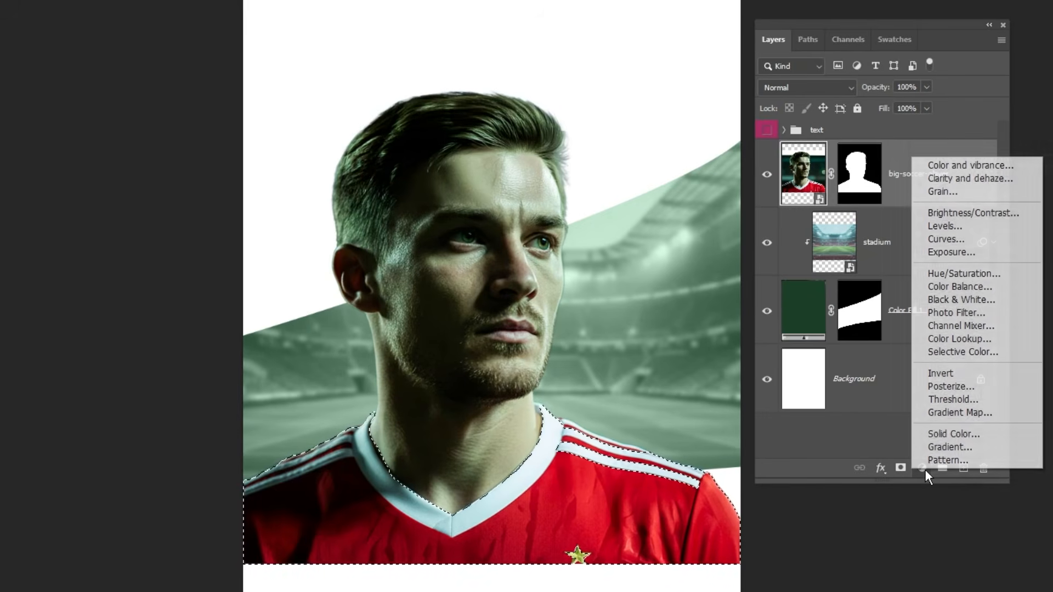
left_click(944, 433)
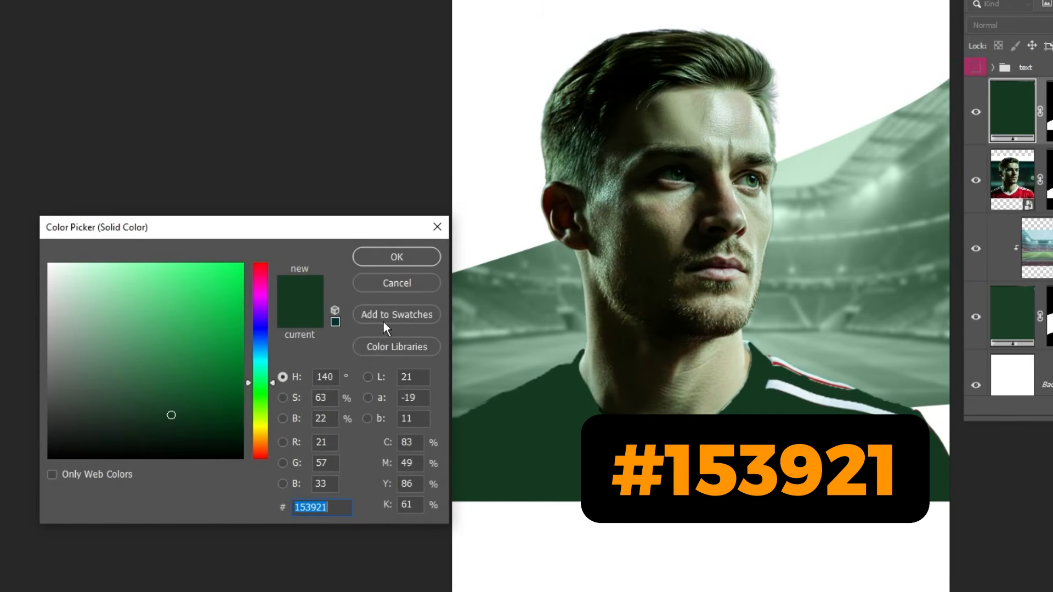
left_click(405, 256)
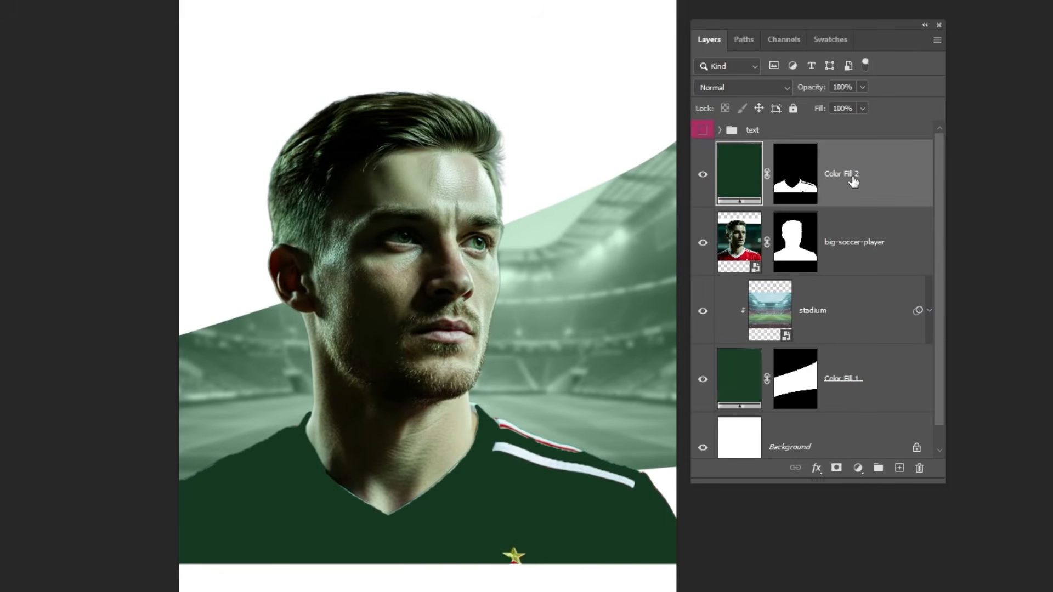
Clip the jersey's green fill layer to the player layer and set its blend mode to Color
right_click(853, 176)
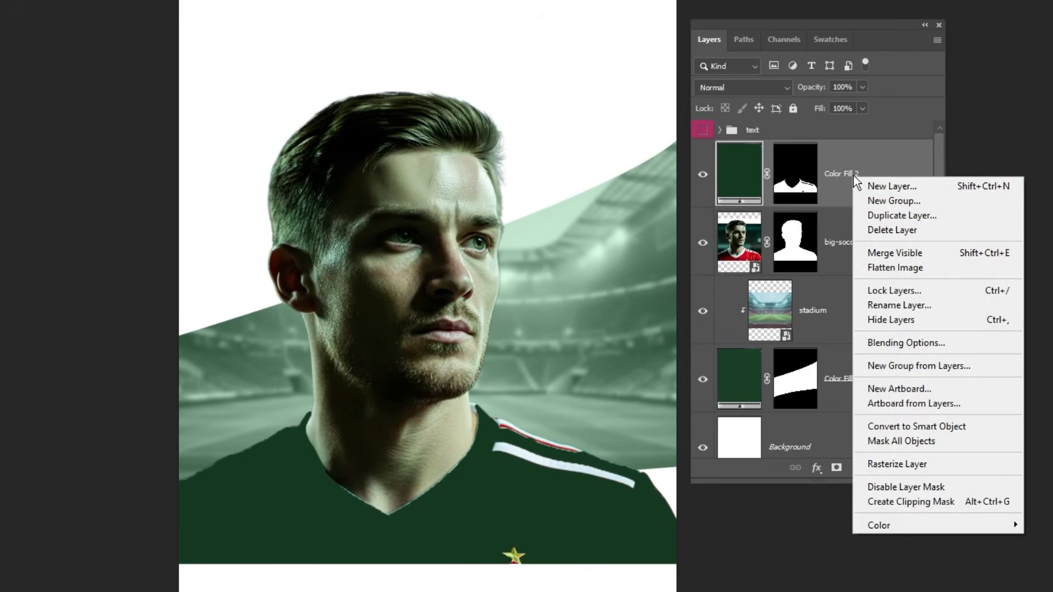
left_click(895, 500)
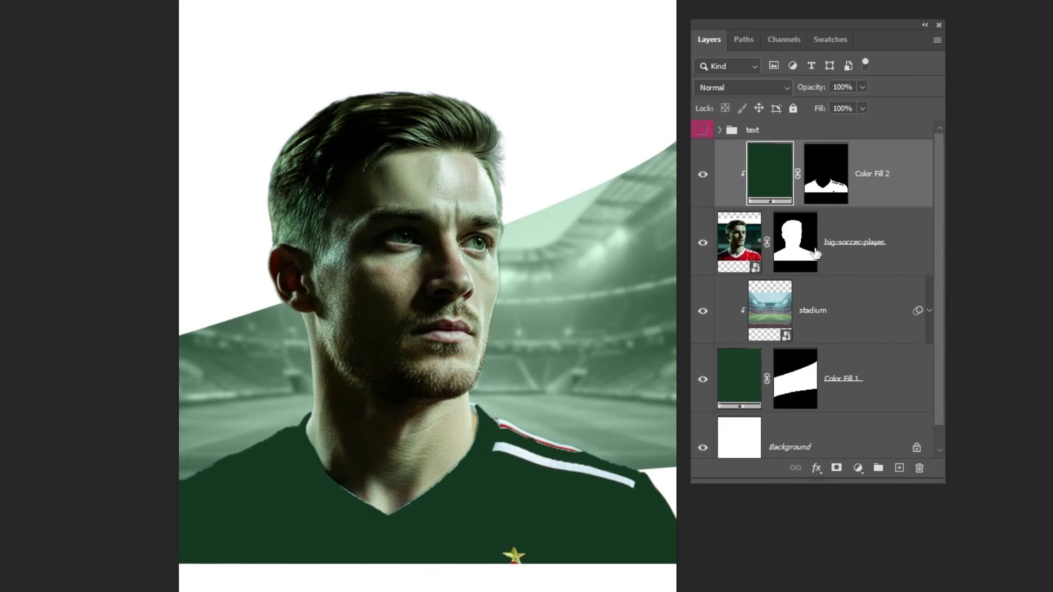
left_click(767, 87)
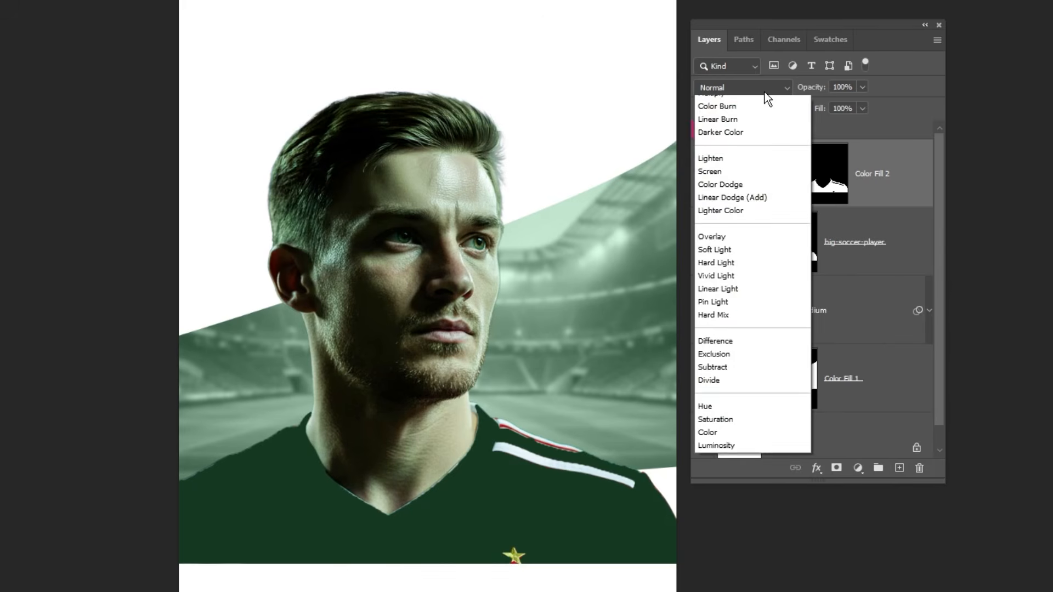
left_click(736, 493)
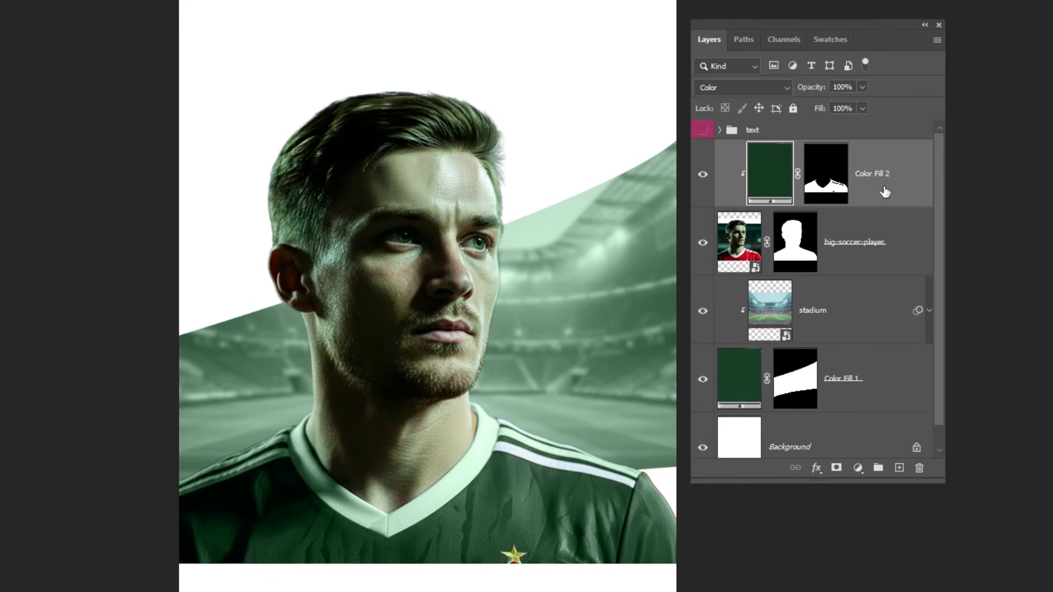
Combine the jersey's green fill layer and the big-soccer-player layer into one smart object
left_click(864, 262, "shift")
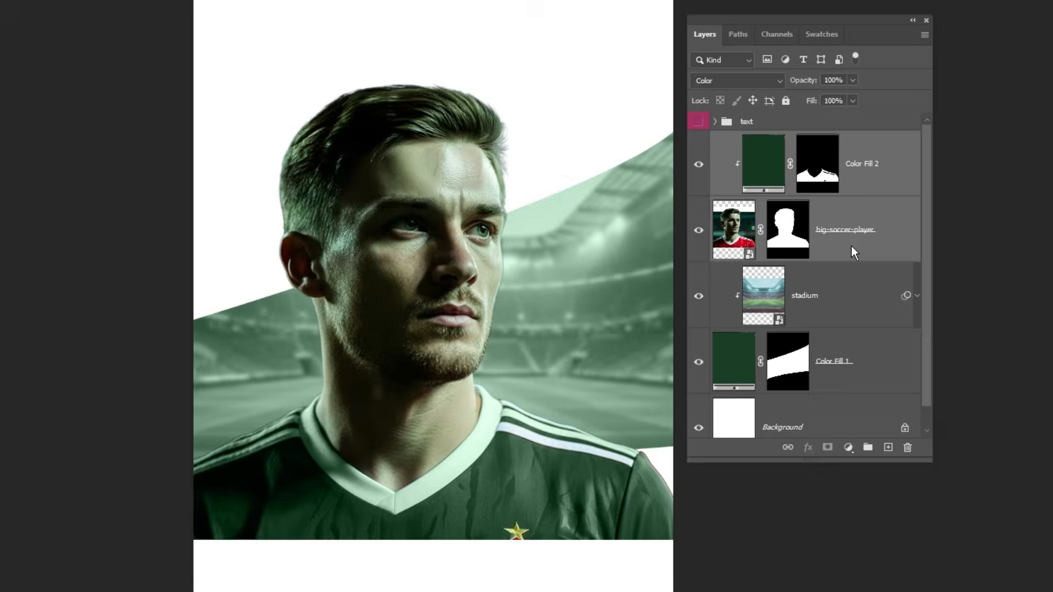
right_click(851, 246)
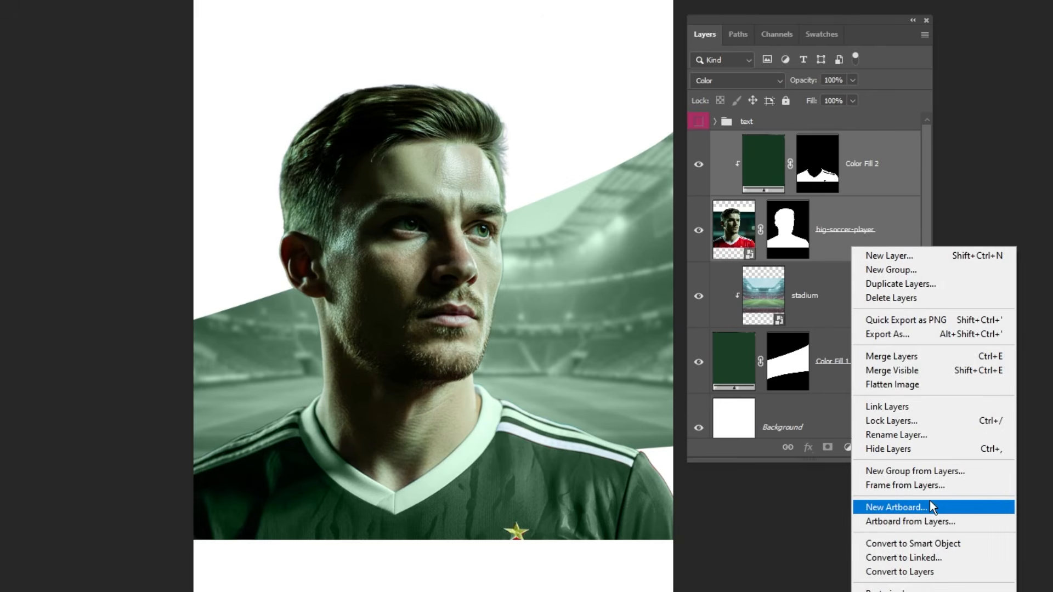
left_click(941, 546)
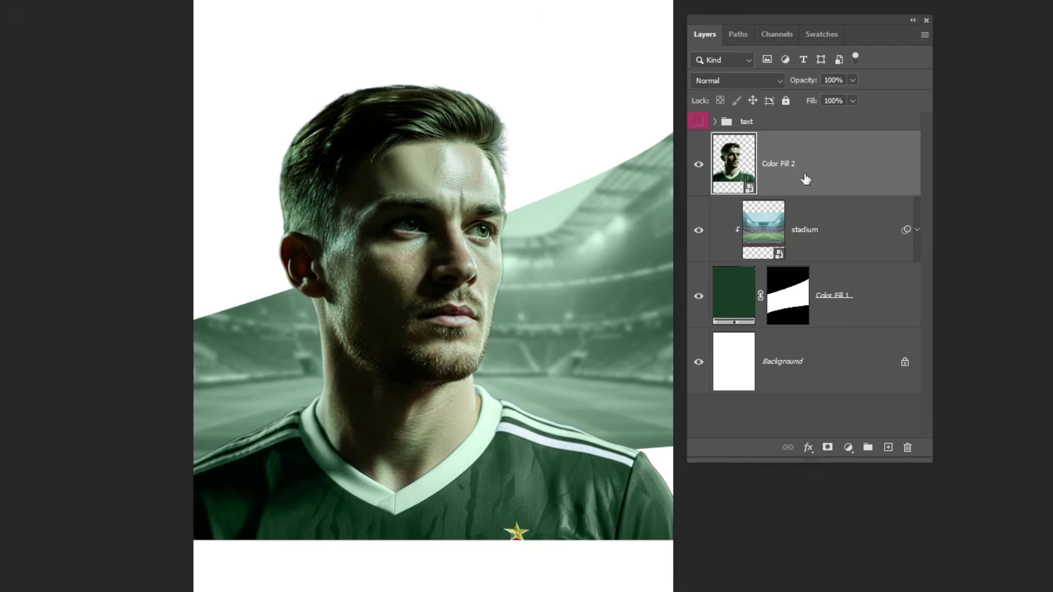
Add a layer mask to the player smart object and load the inverse of the curved green band's mask as the selection
left_click(827, 447)
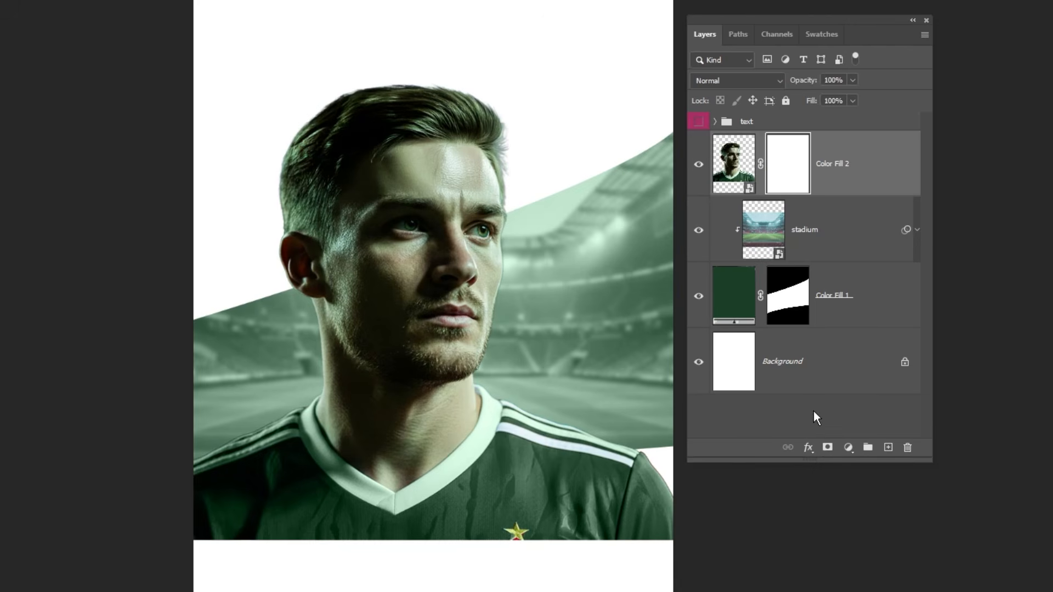
left_click(787, 302, "ctrl")
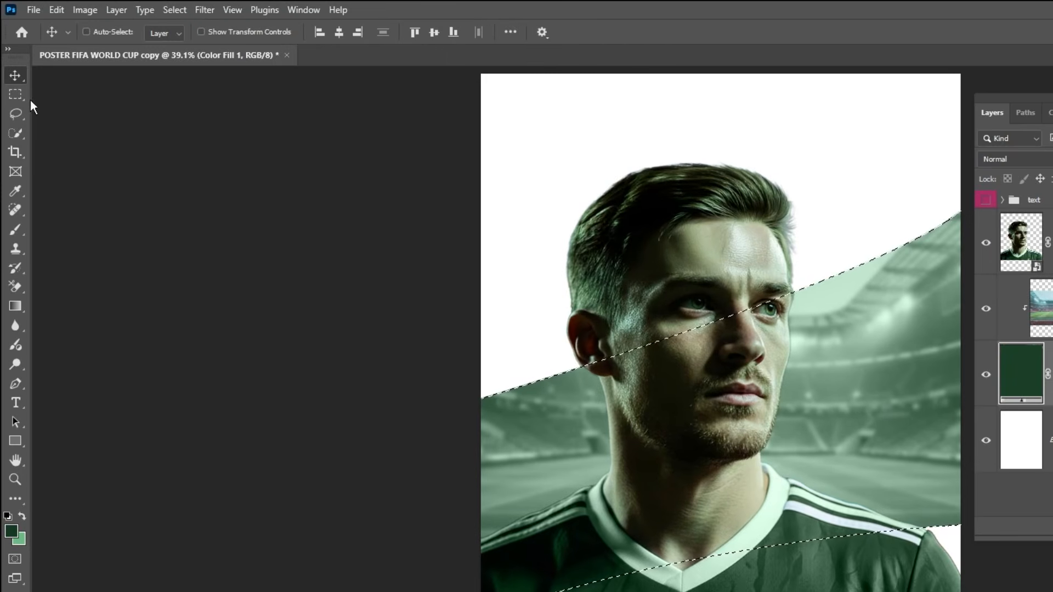
left_click(16, 95)
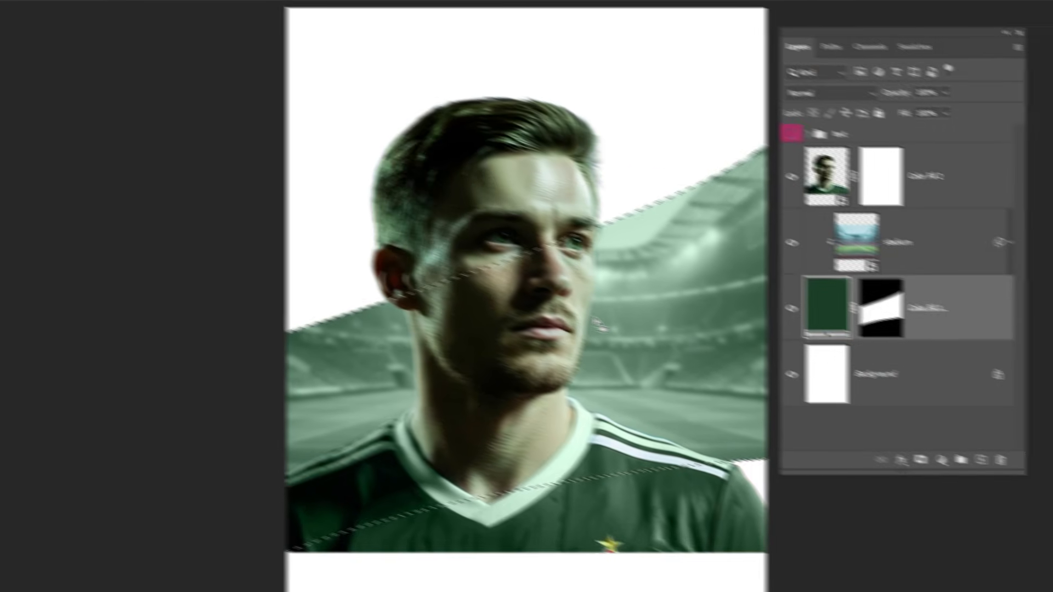
right_click(791, 384)
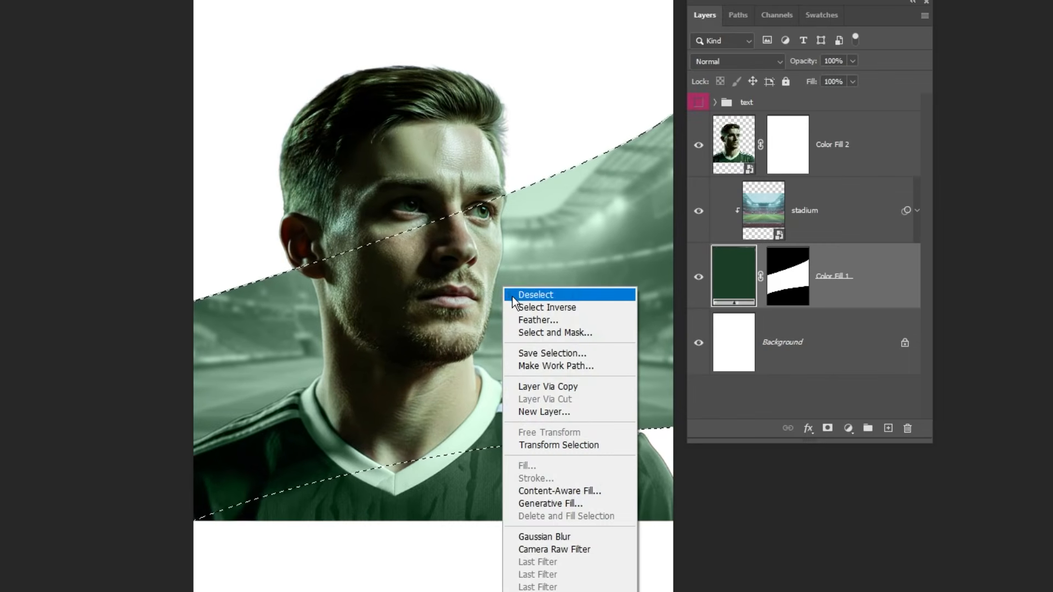
left_click(580, 308)
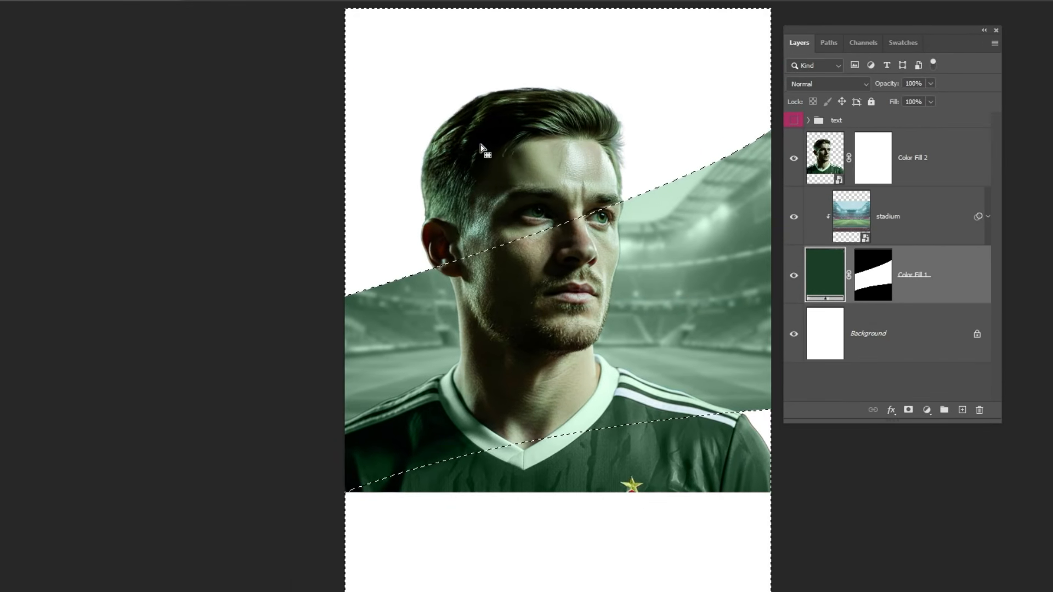
Paint black on the player's mask with a 200 px Hard Round brush to hide the jersey below the band's lower curve, and deselect
left_click(879, 163)
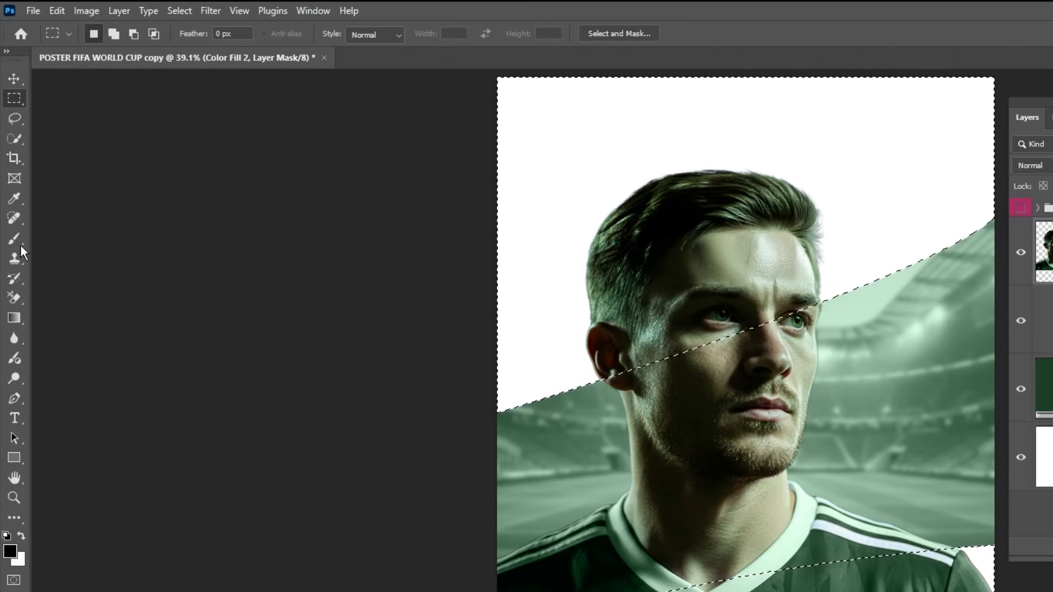
left_click(15, 241)
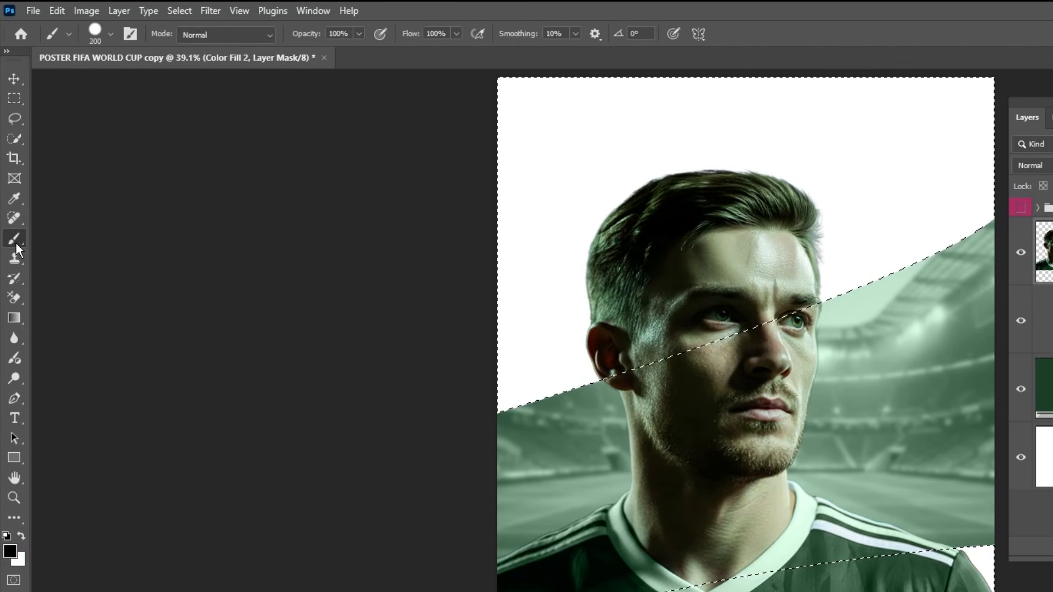
left_click(110, 34)
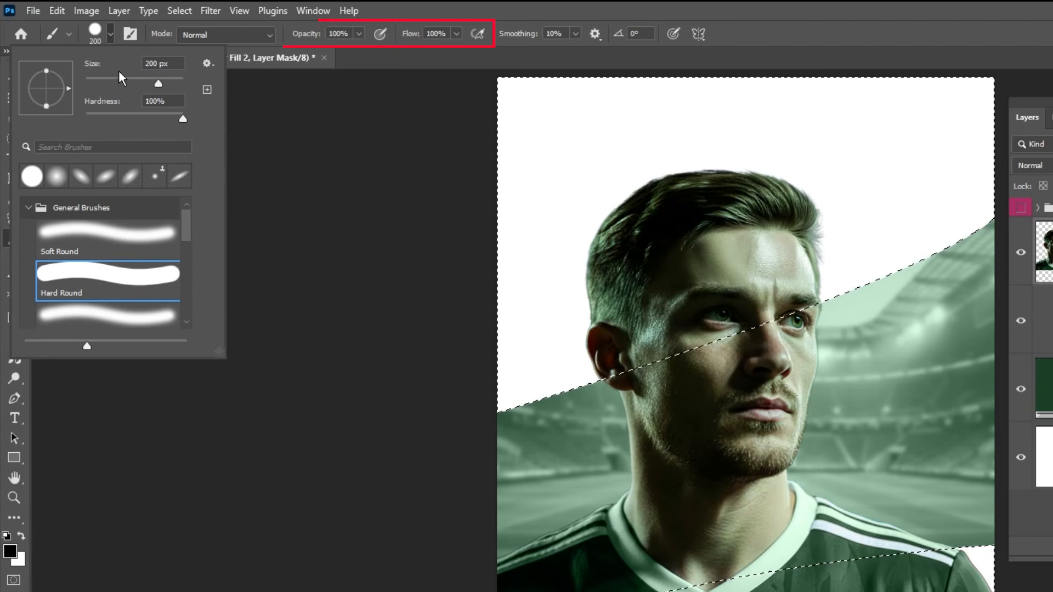
left_click(112, 38)
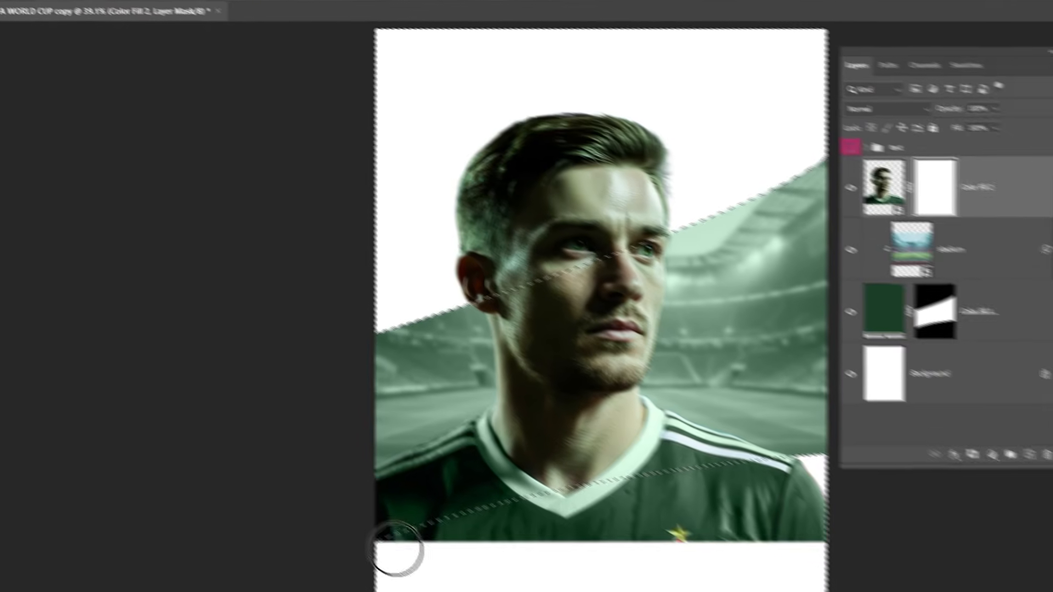
mouse_move(400, 549)
left_mouse_down()
mouse_move(452, 470)
mouse_move(510, 428)
mouse_move(580, 452)
mouse_move(432, 478)
mouse_move(752, 473)
mouse_move(695, 476)
mouse_move(706, 454)
mouse_move(627, 435)
mouse_move(664, 425)
mouse_move(408, 444)
mouse_move(566, 423)
mouse_move(477, 433)
mouse_move(337, 485)
left_mouse_up()
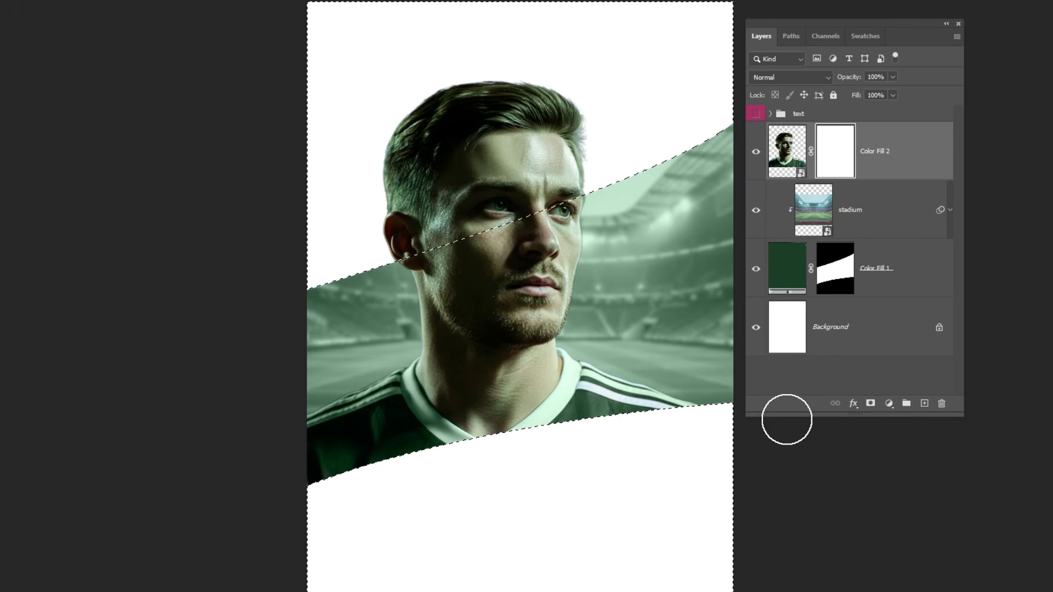
key("ctrl+d")
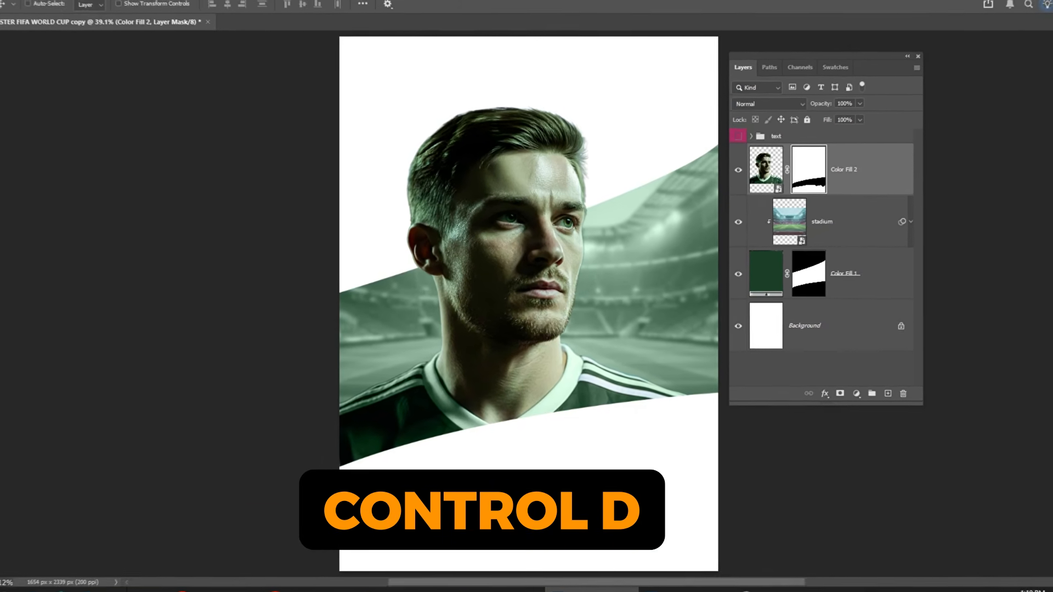
key("v")
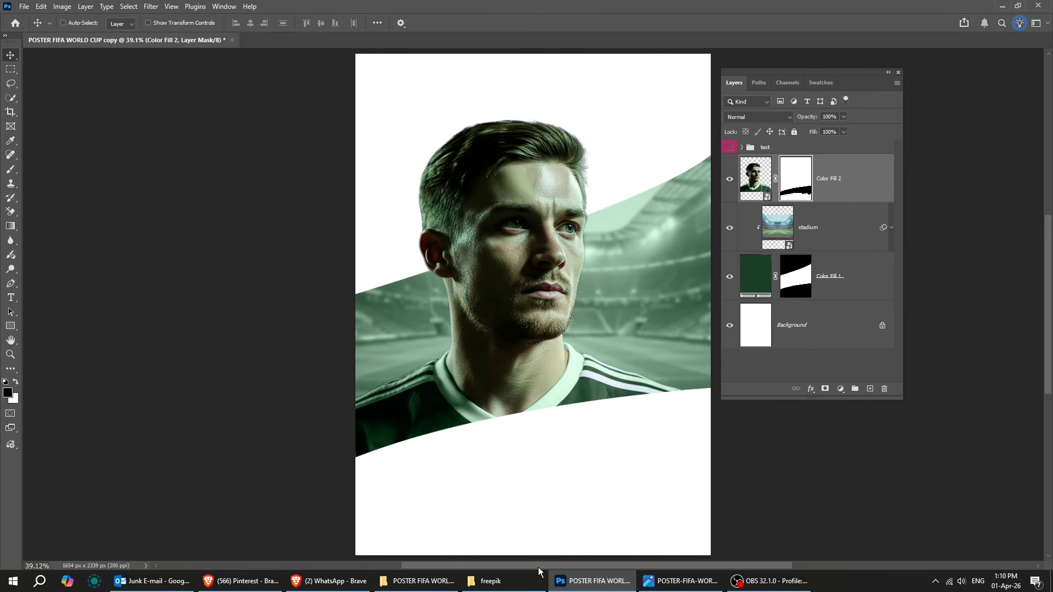
Place the soccer-player image from the freepik folder, scale it to 37.26%, and position it over the poster's lower-right area
left_click(517, 589)
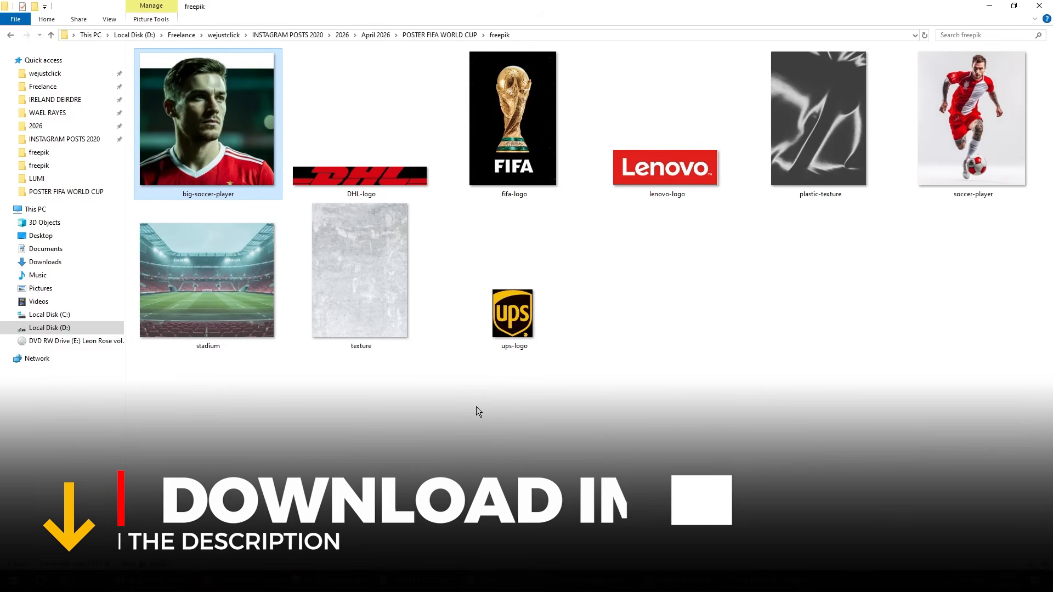
left_click_drag(932, 156, 510, 329)
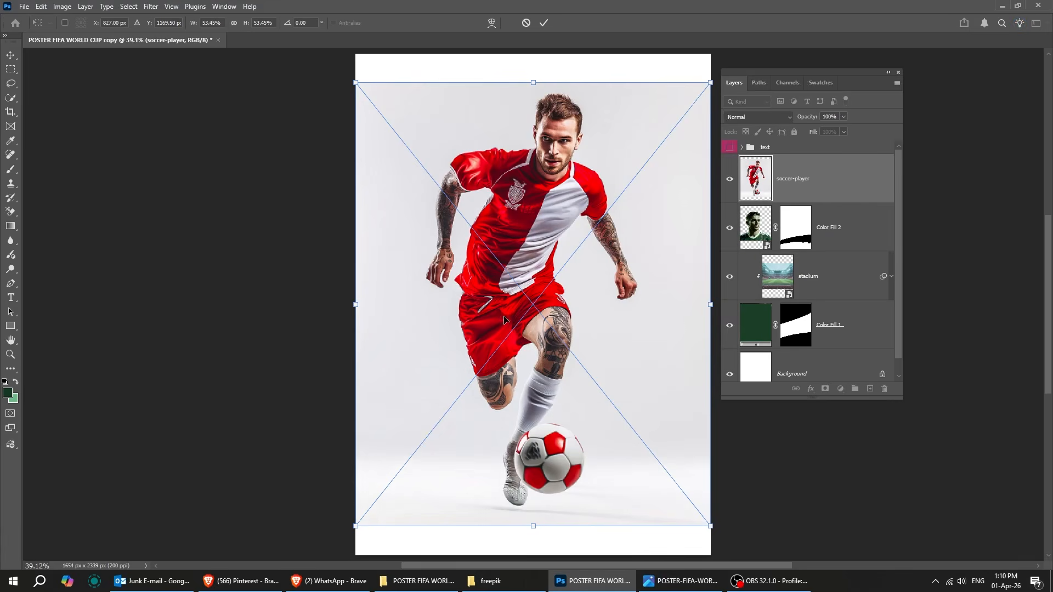
left_click_drag(356, 83, 484, 266)
left_click_drag(468, 256, 419, 255)
left_click_drag(590, 344, 601, 332)
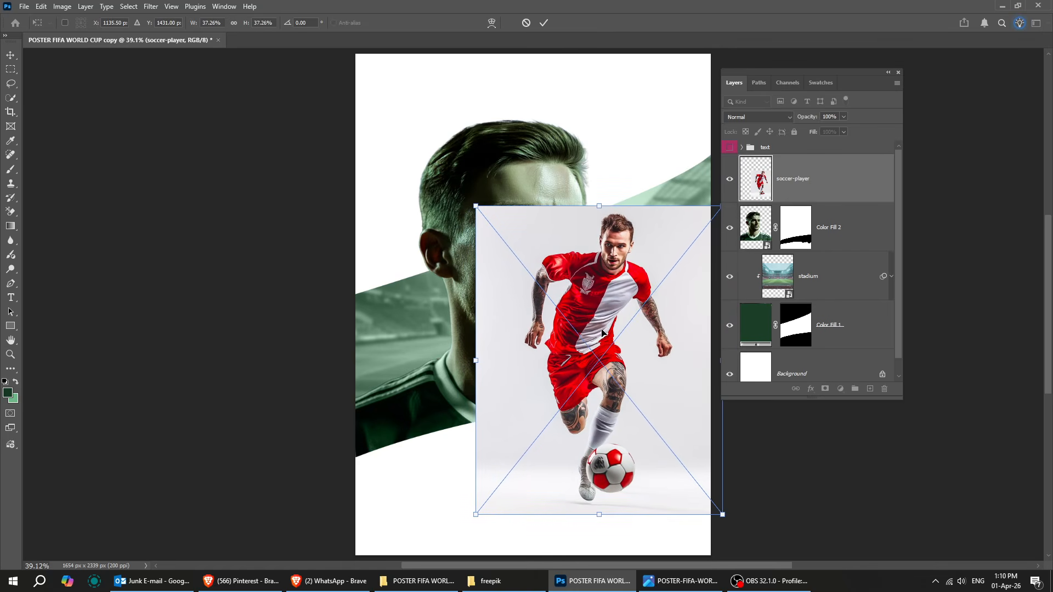
key("Return")
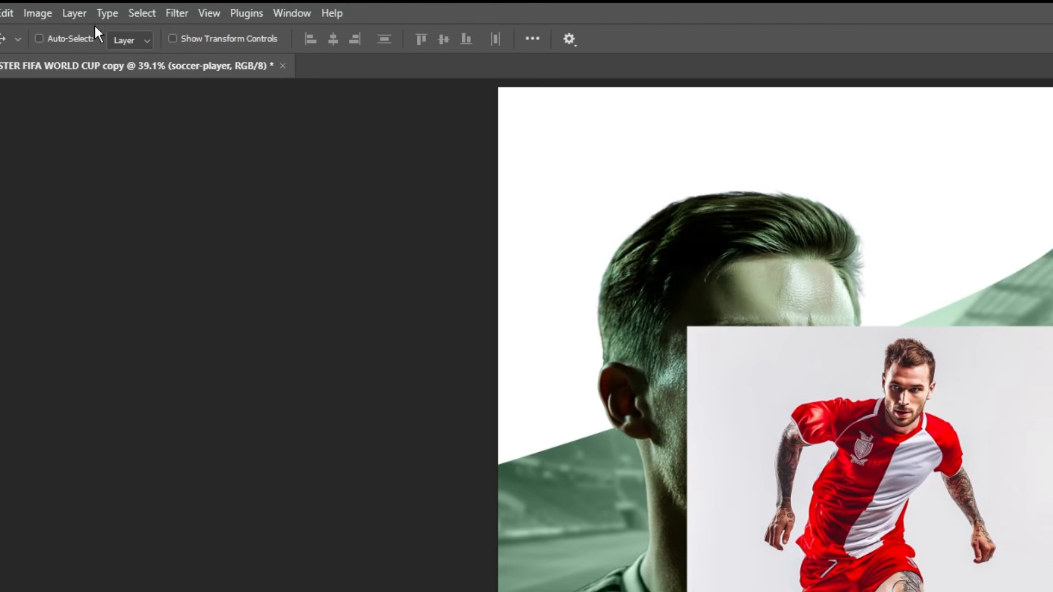
Mask the soccer-player layer to its automatically selected subject and shift the cut-out player toward the poster's right edge
left_click(133, 13)
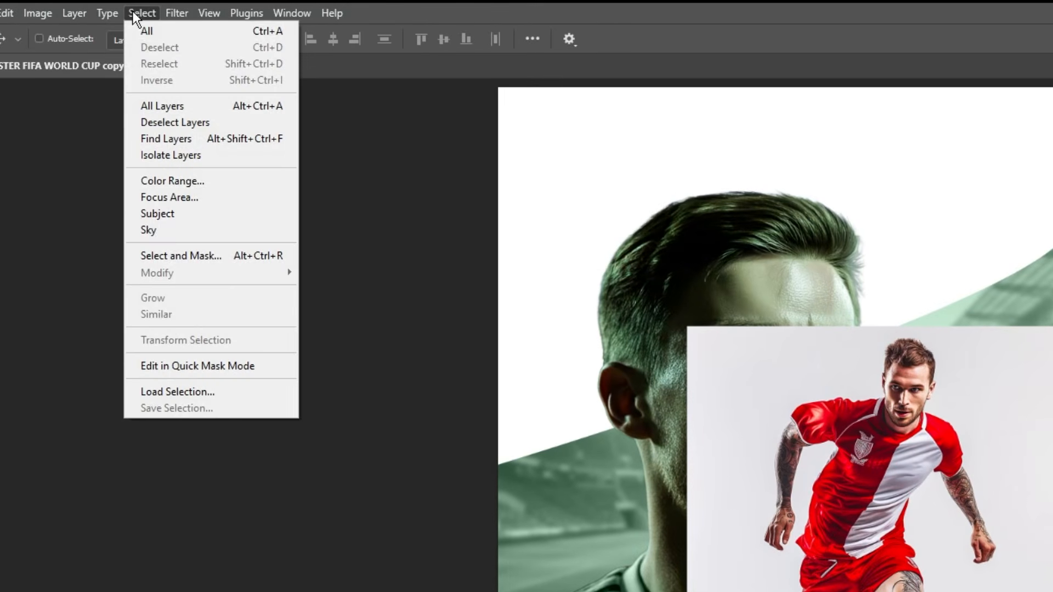
left_click(179, 213)
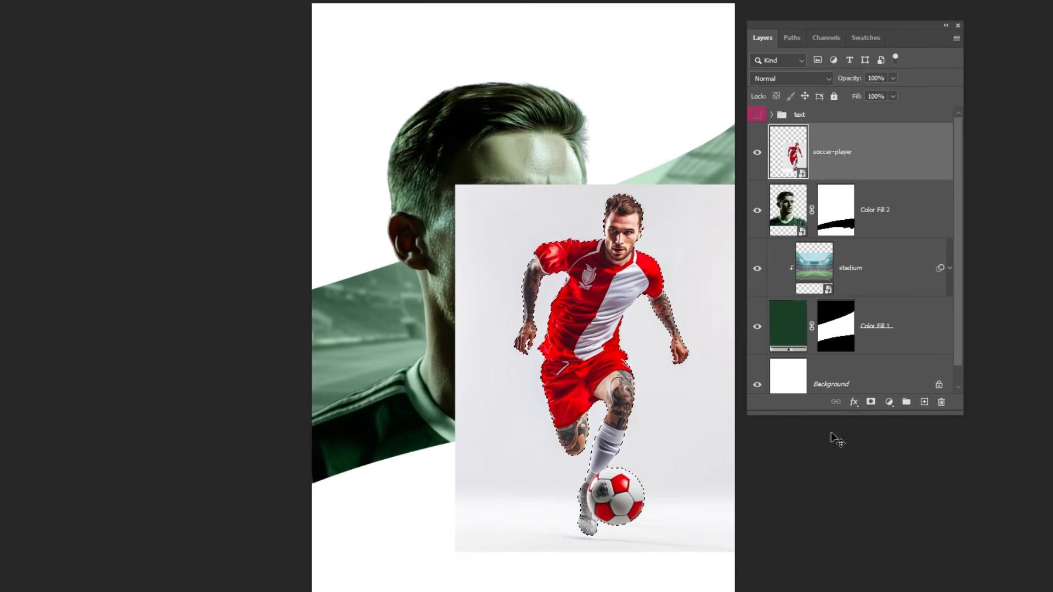
left_click(870, 402)
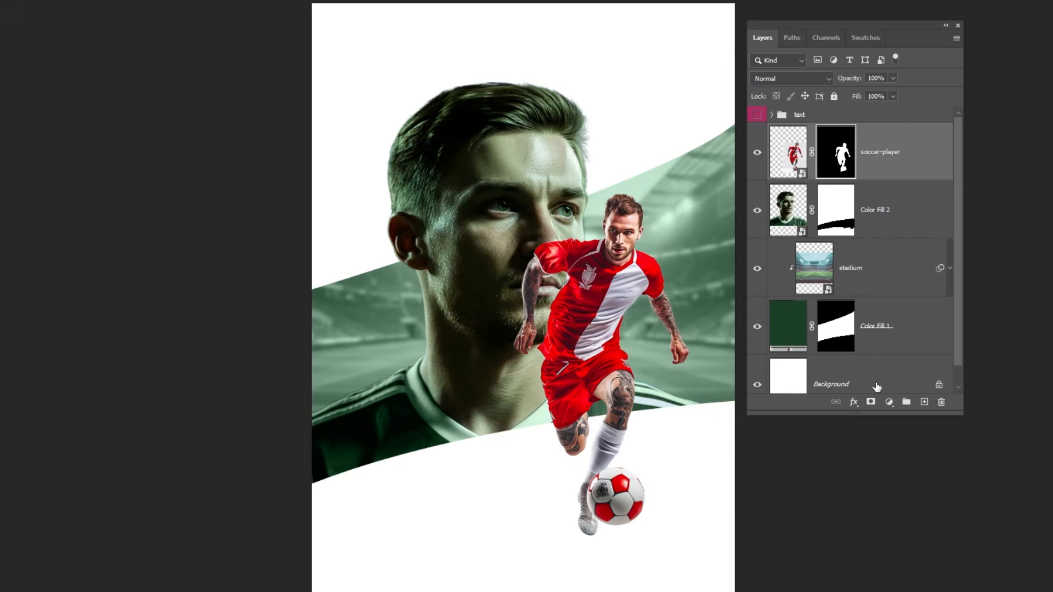
key("ctrl+2")
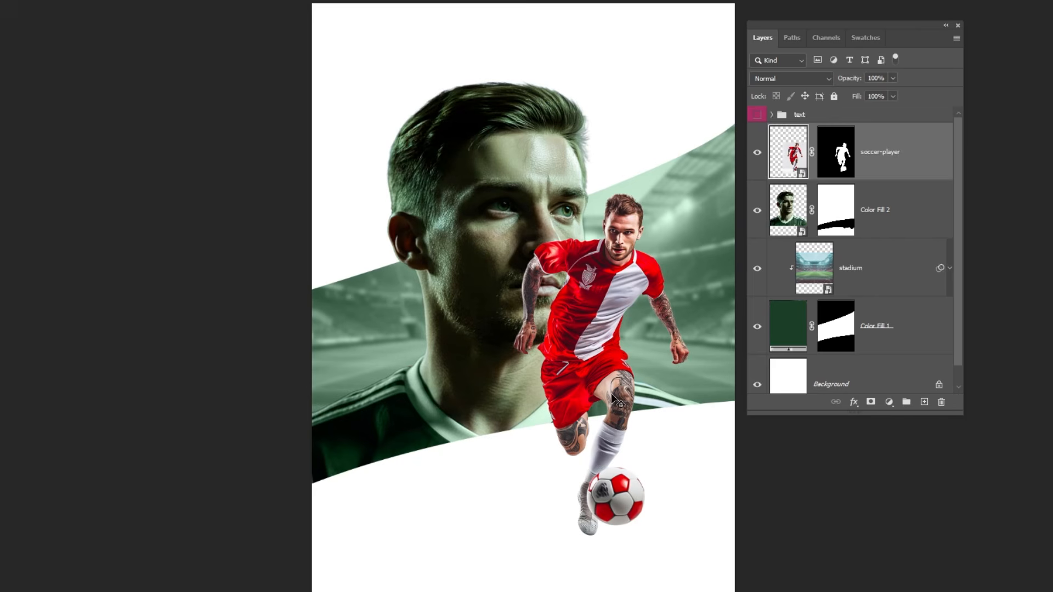
left_click_drag(611, 393, 646, 393)
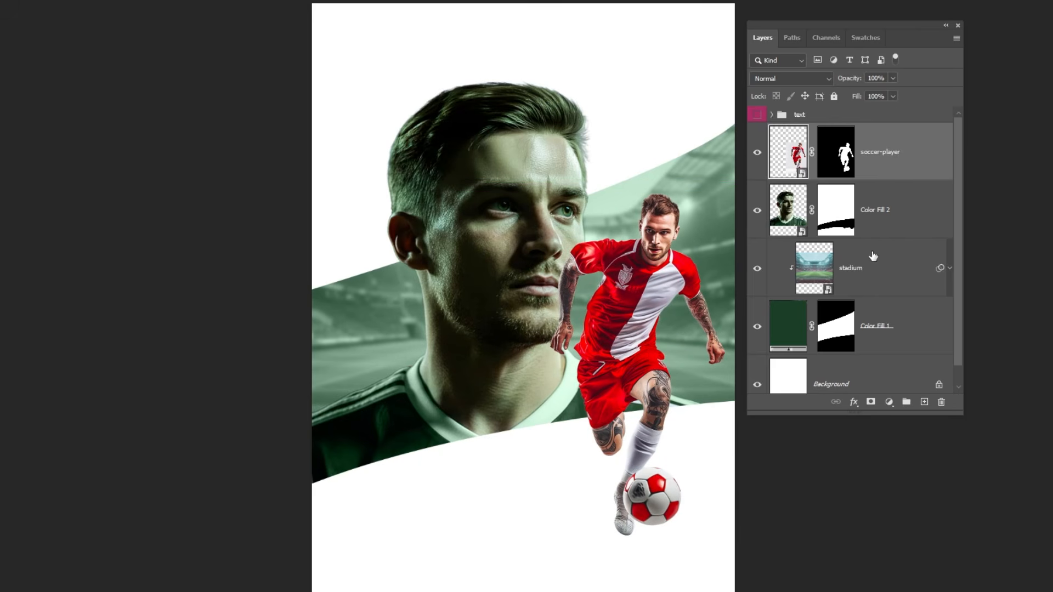
Duplicate the soccer-player layer and target the layer mask of the original beneath the copy
left_click_drag(907, 172, 924, 402)
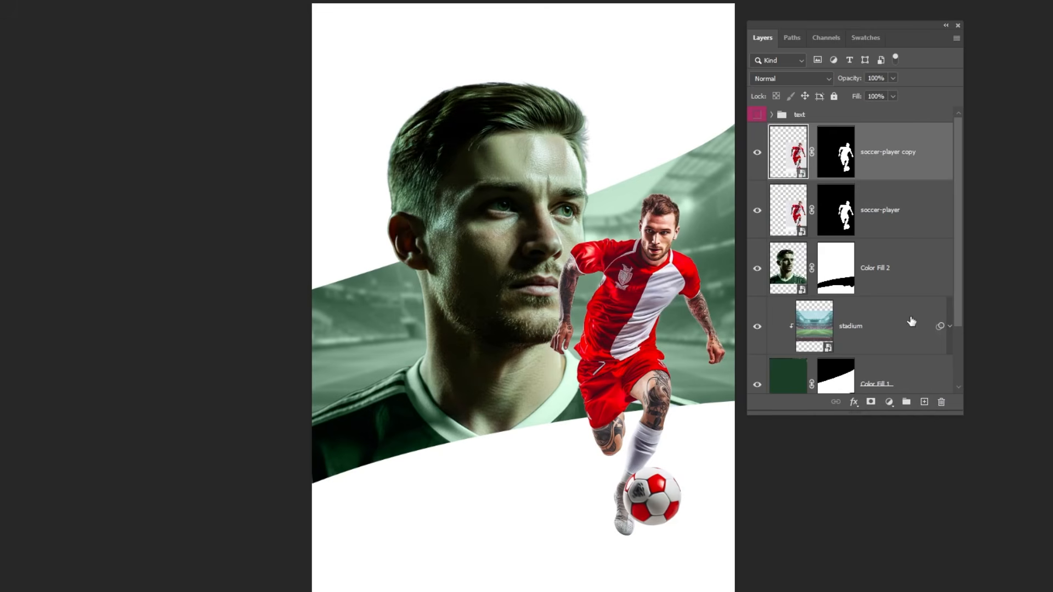
left_click(882, 211)
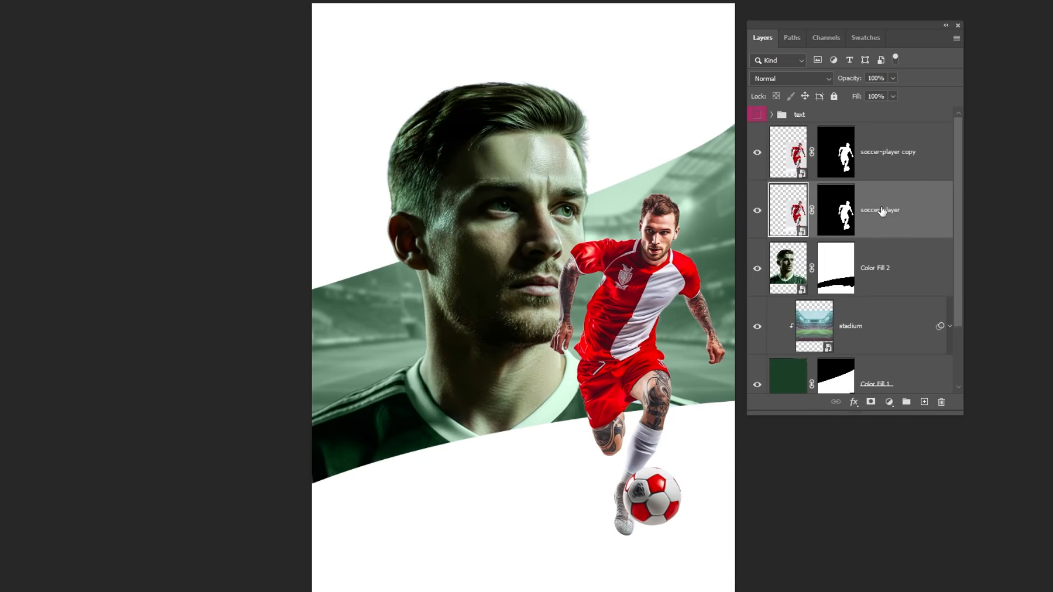
left_click(838, 217)
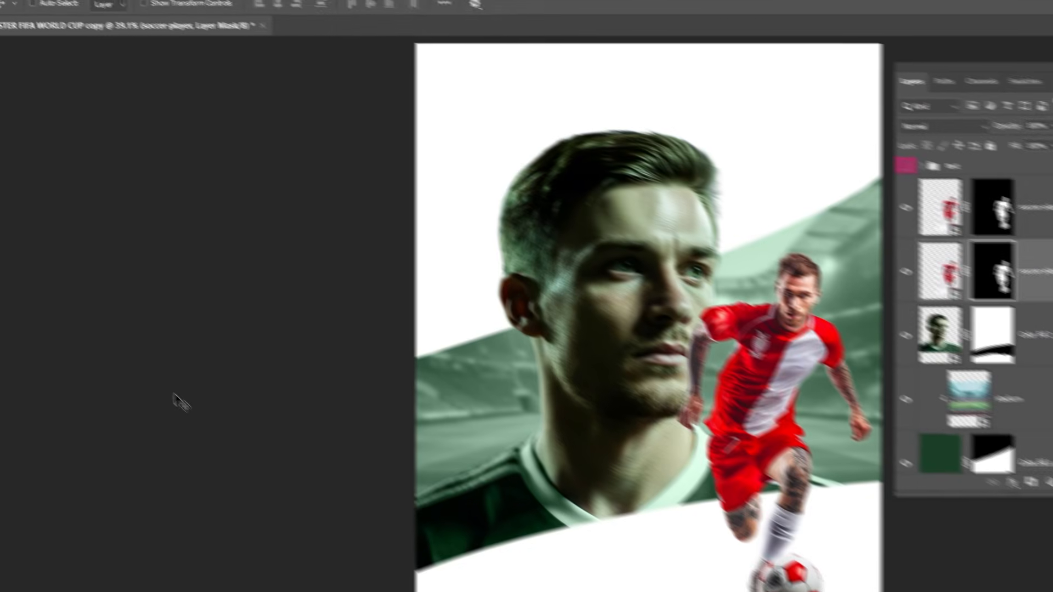
Paint white on the mask with a 200 px Soft Round brush at about 49% flow to reveal the ground shadow, and set the layer to Multiply
left_click(15, 239)
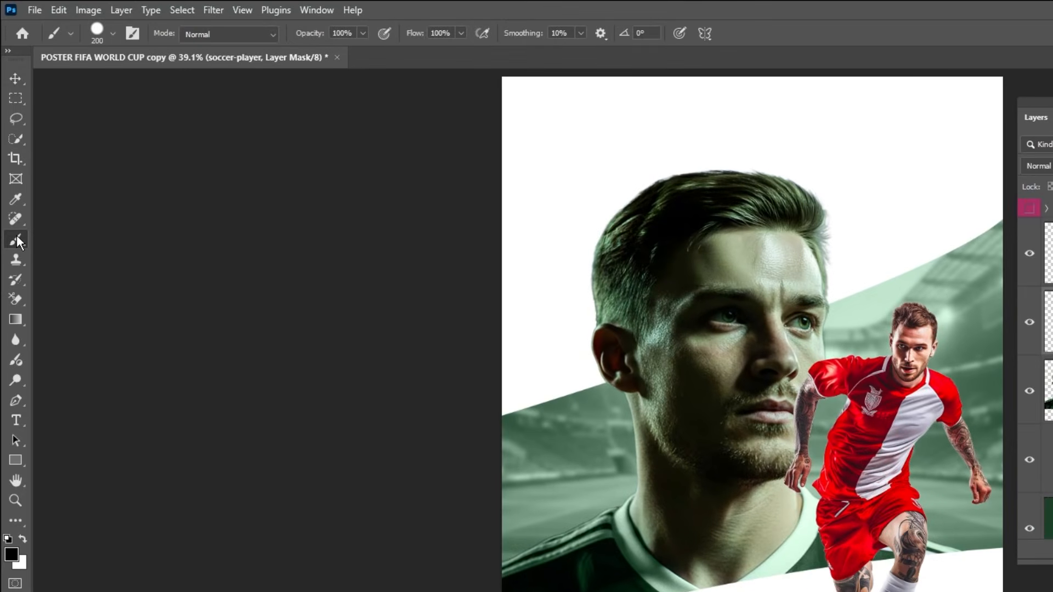
left_click(113, 33)
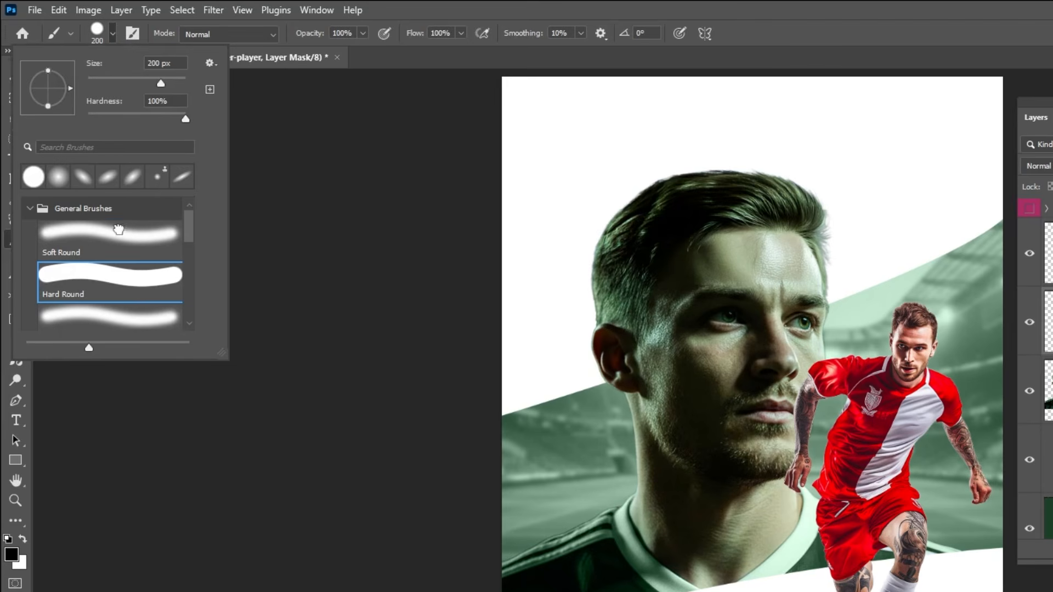
left_click(115, 236)
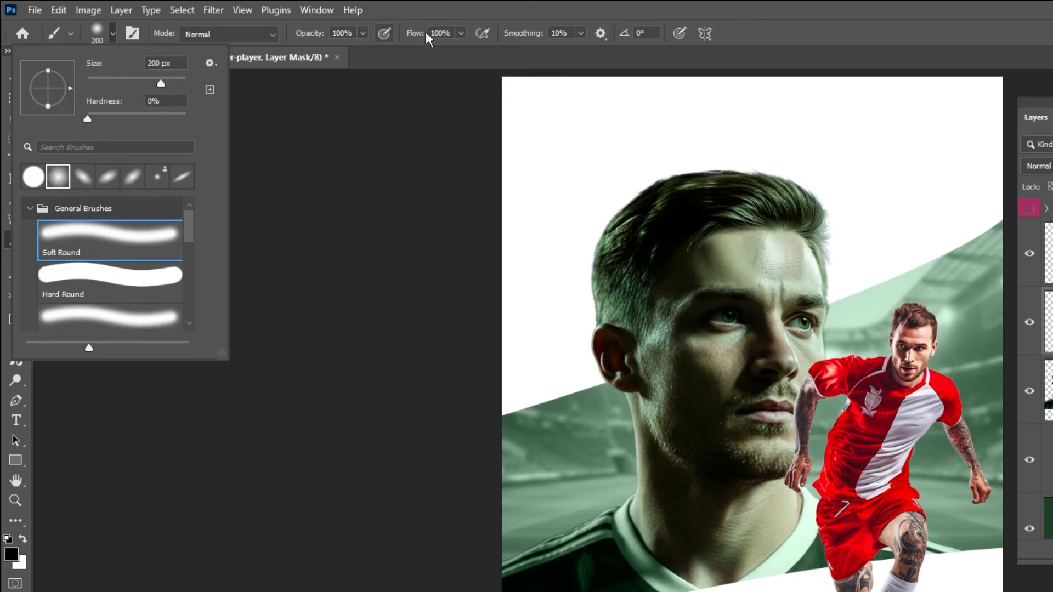
left_click(460, 33)
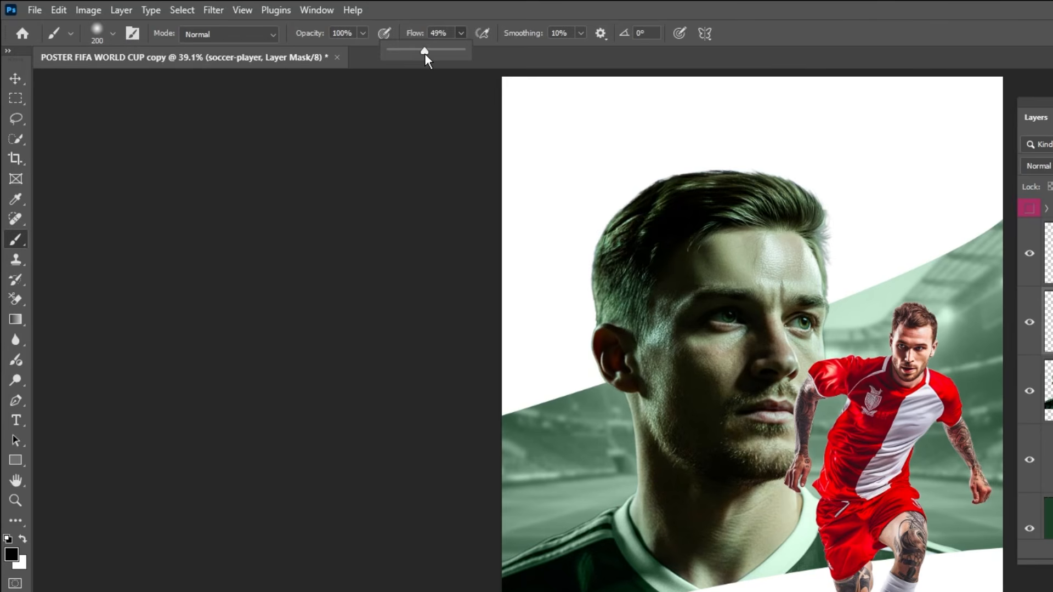
left_click_drag(424, 53, 426, 53)
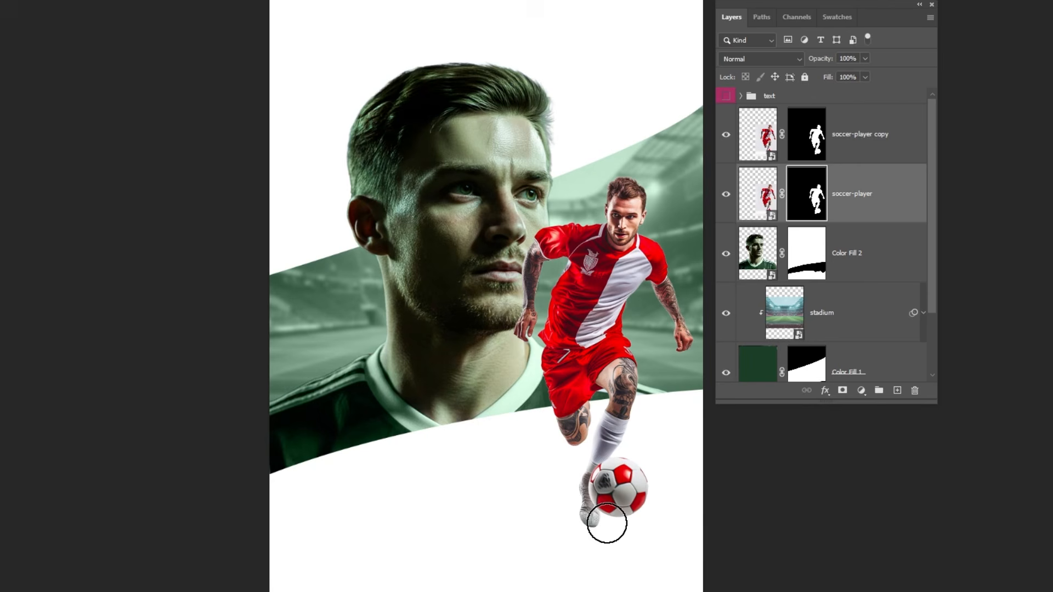
mouse_move(589, 521)
left_mouse_down()
mouse_move(551, 522)
mouse_move(579, 522)
left_mouse_up()
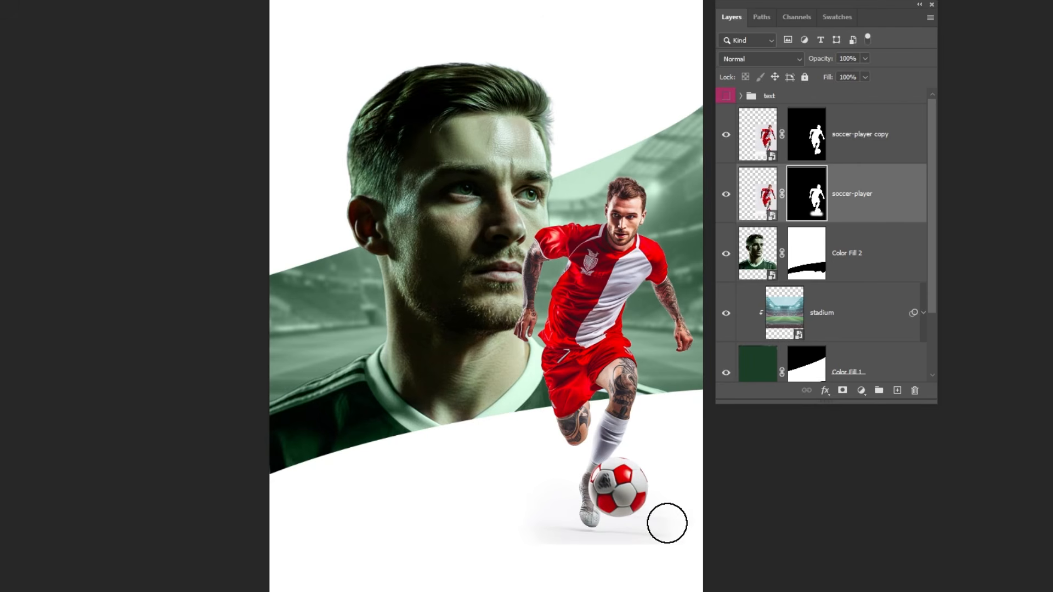
left_click(775, 59)
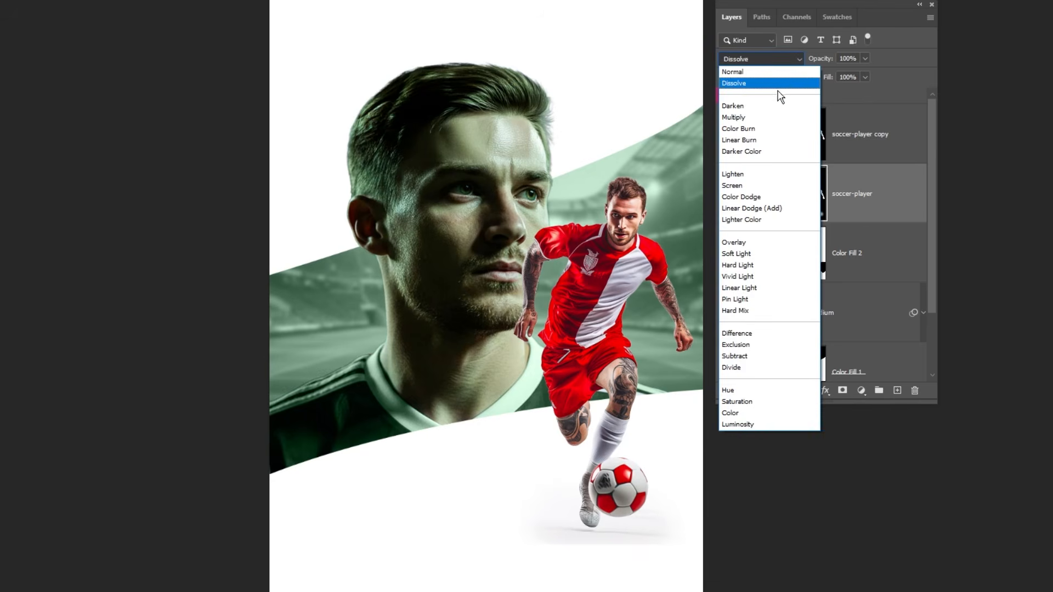
left_click(773, 117)
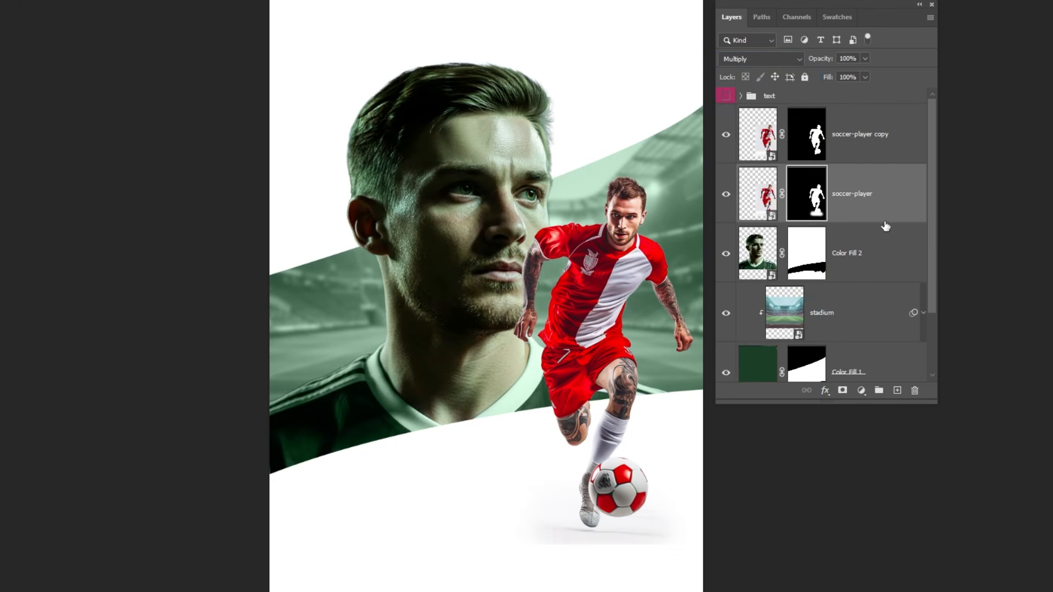
Place the texture image from the freepik folder directly above the Background layer so that it fills the poster
scroll(884, 254, "down", 3)
left_click(846, 356)
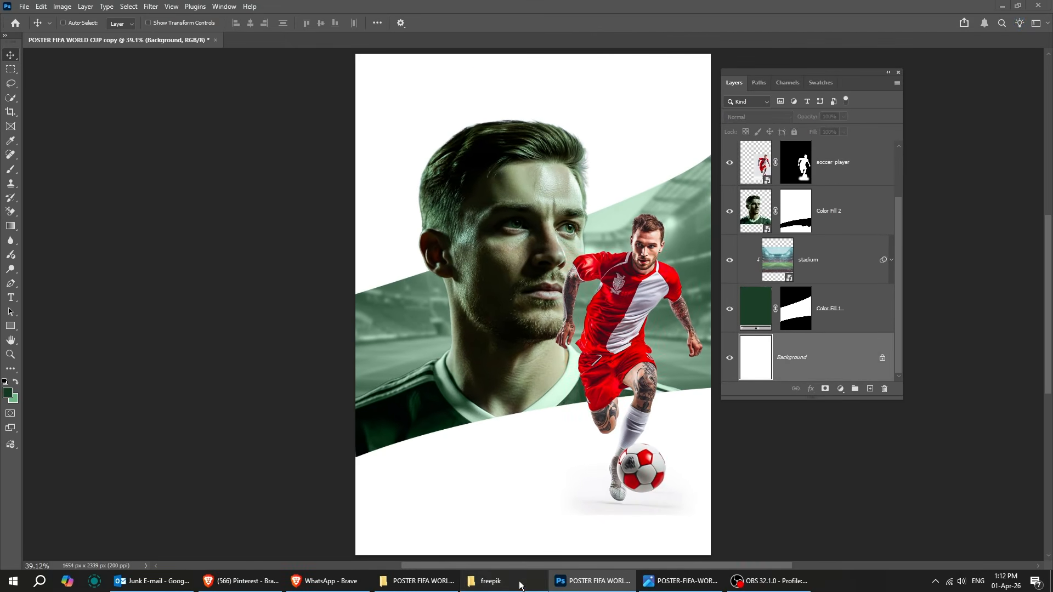
left_click(519, 584)
left_click(390, 327)
left_click_drag(389, 327, 527, 470)
key("Return")
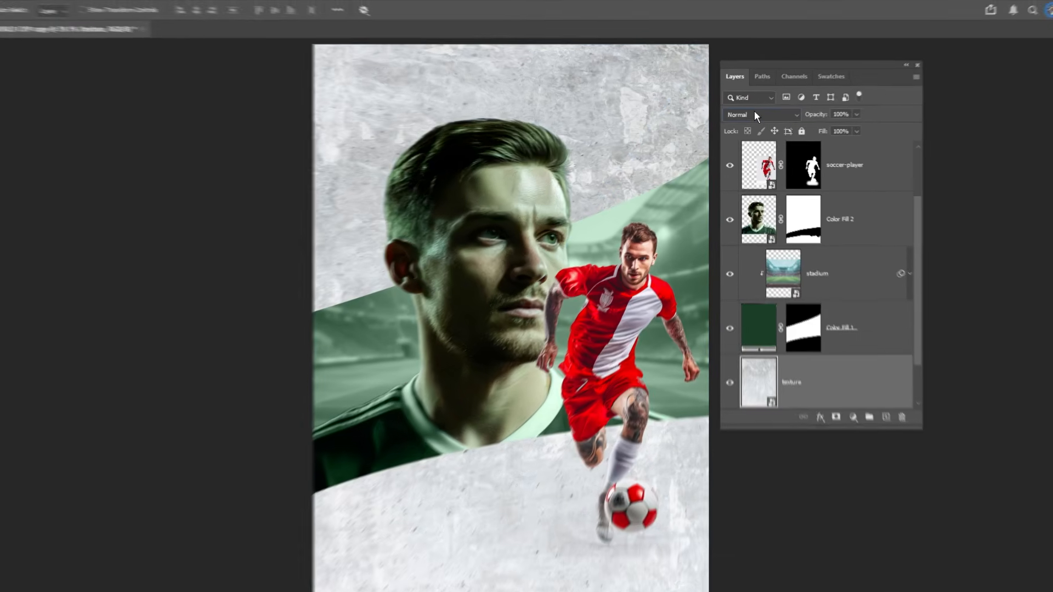
Set the texture layer's blend mode to Darken and its fill to 24%
left_click(755, 116)
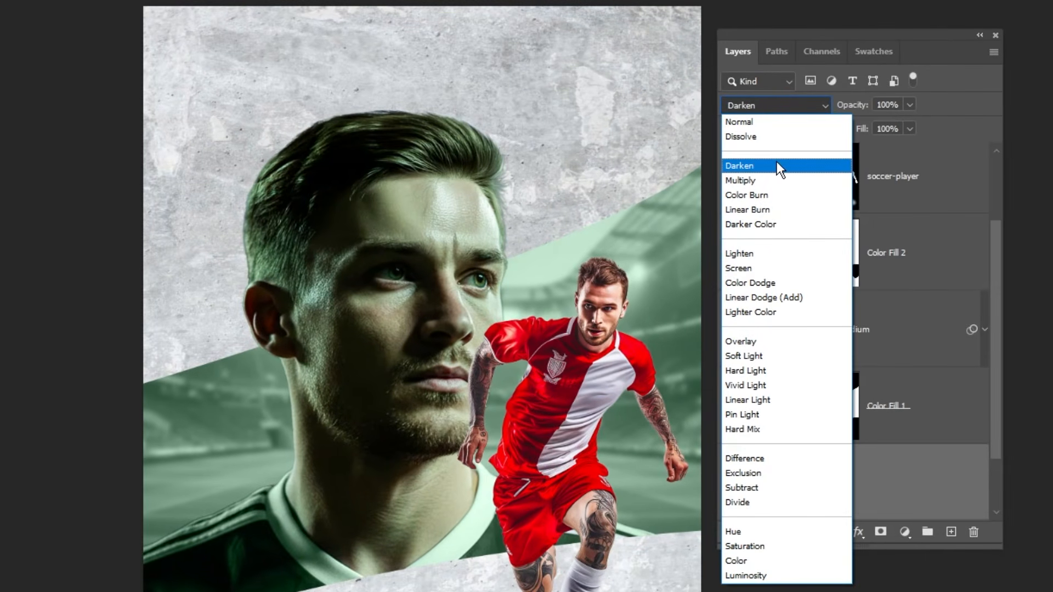
left_click(776, 165)
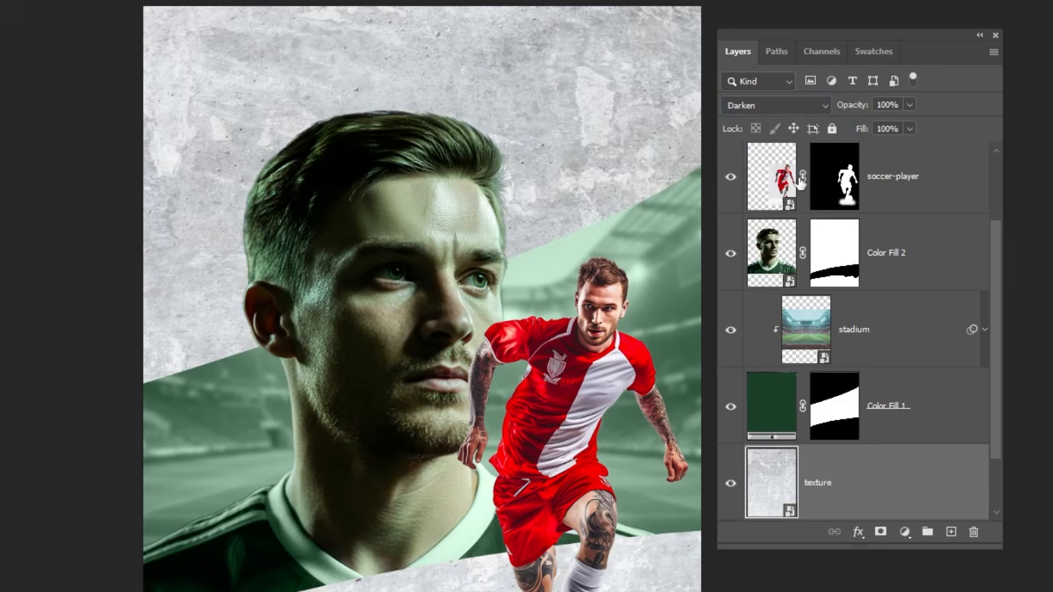
left_click(910, 127)
left_click_drag(864, 153, 853, 146)
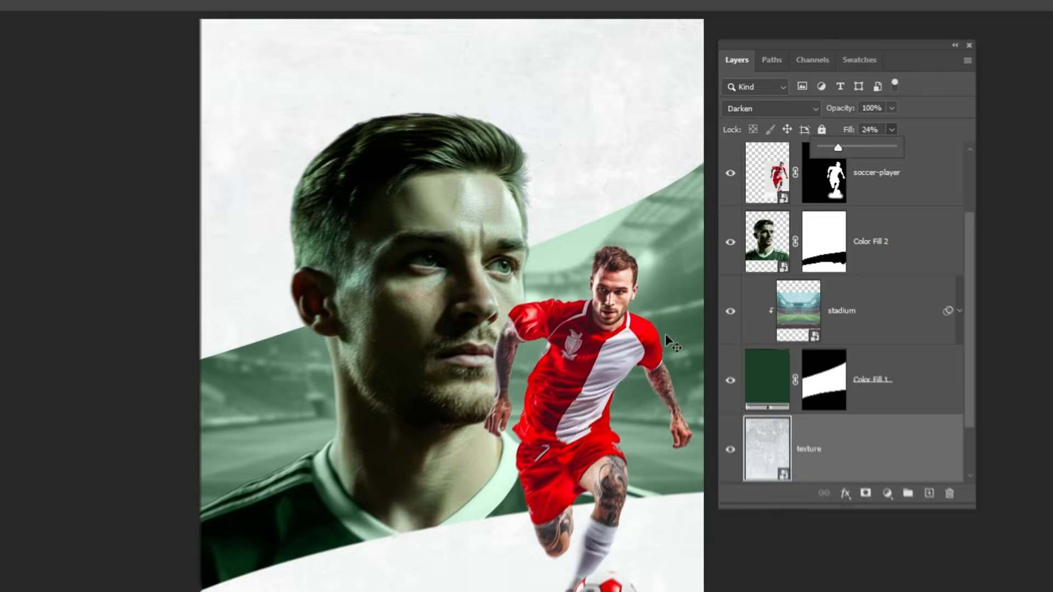
left_click(656, 363)
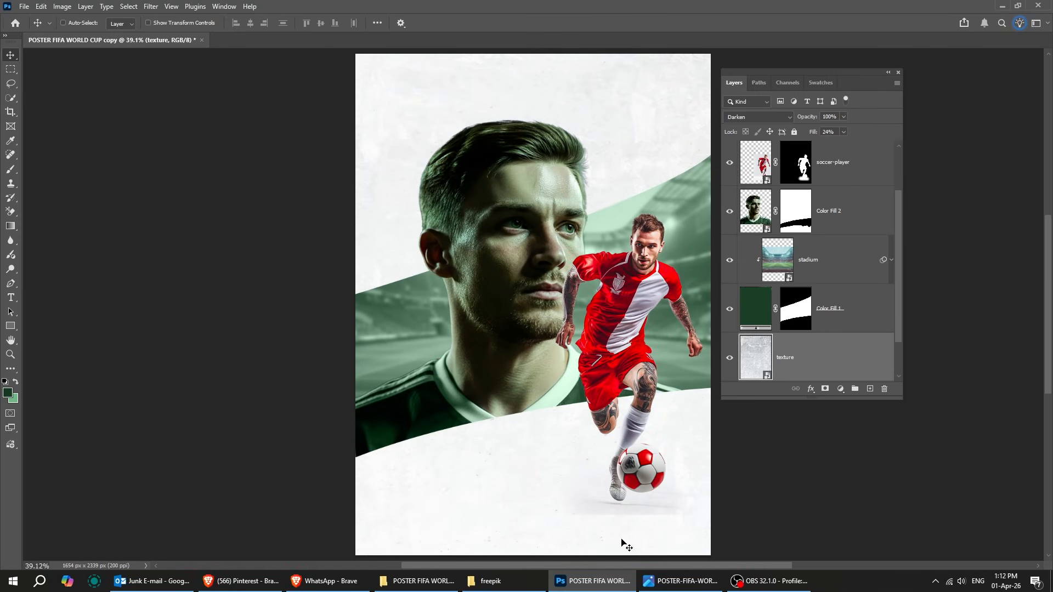
Place the DHL-logo image from the freepik folder and scale it down in the white area at the poster's bottom
left_click(489, 580)
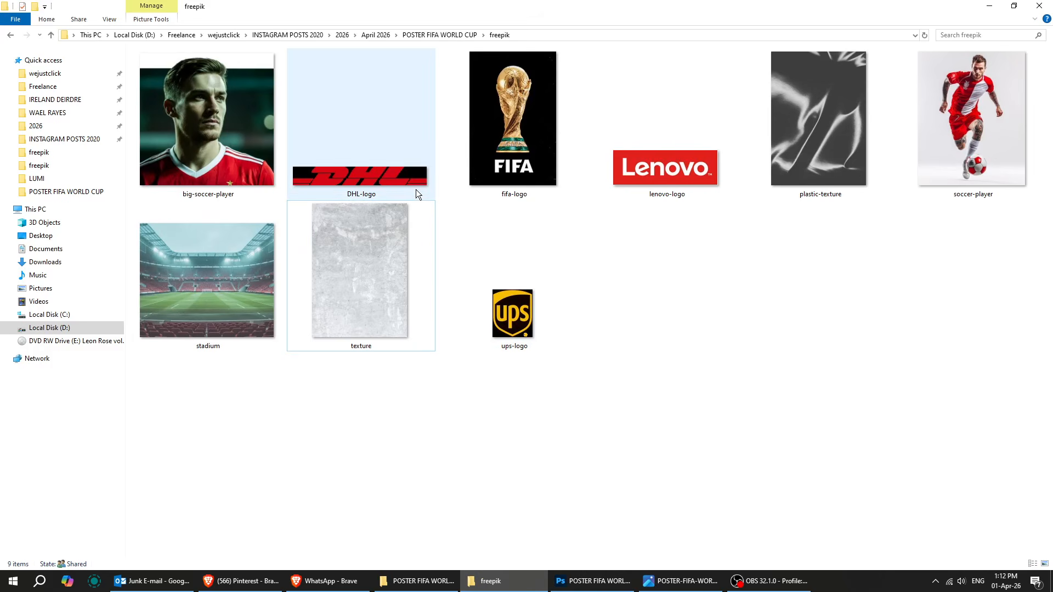
left_click_drag(416, 190, 525, 522)
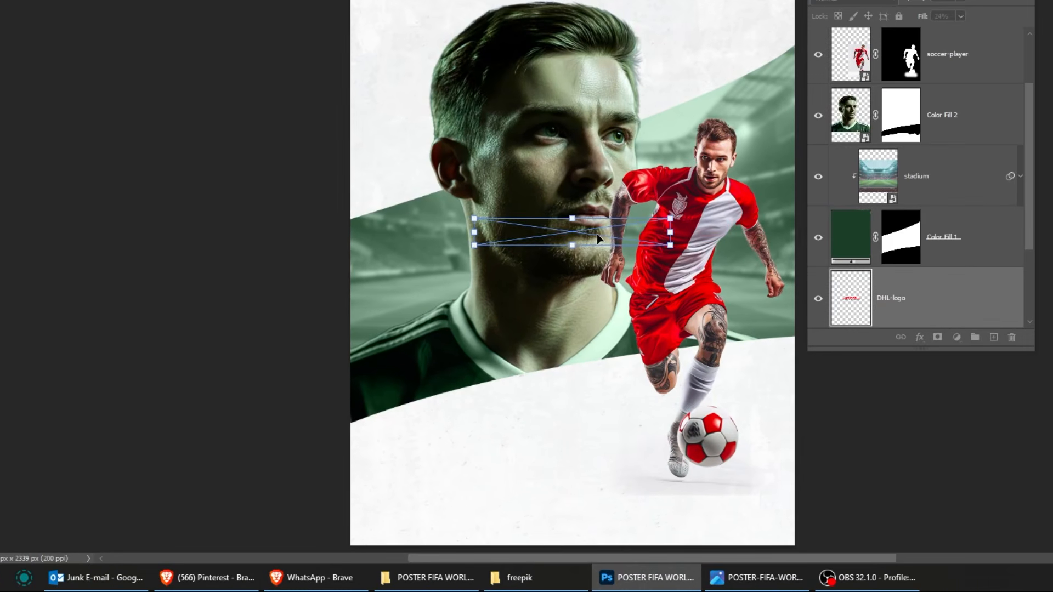
left_click_drag(552, 307, 596, 516)
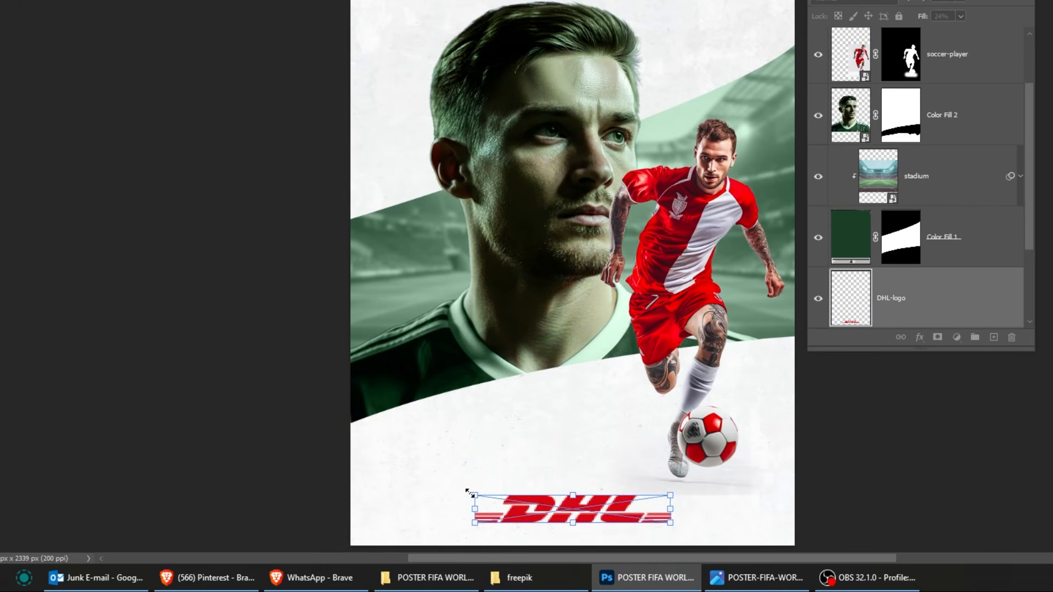
left_click_drag(471, 493, 575, 499)
key("Return")
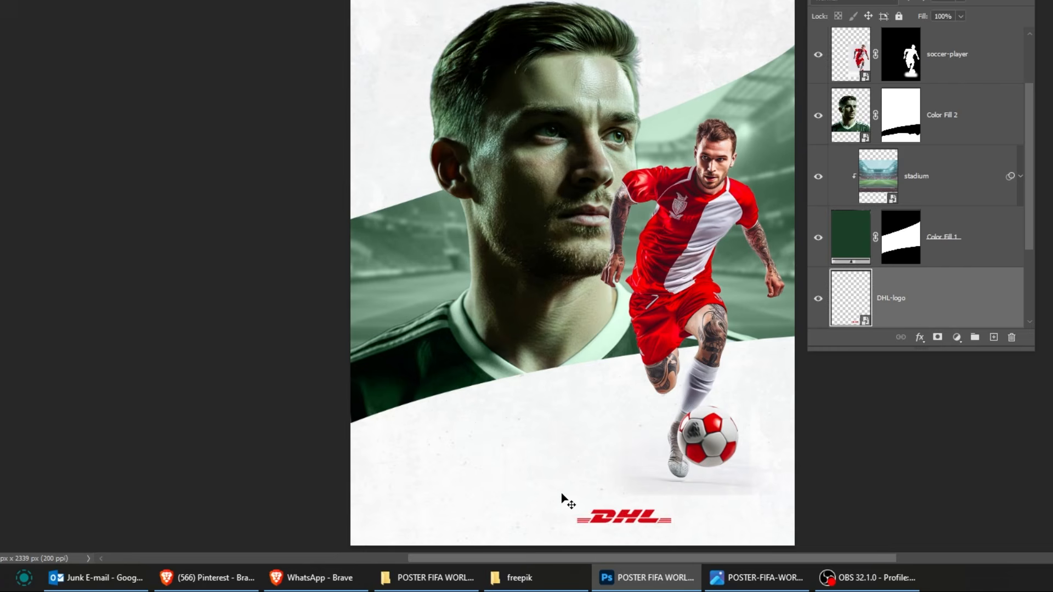
Scale the DHL logo down further and reposition it along the poster's bottom edge
left_click_drag(621, 525, 614, 442)
key("ctrl+t")
key("Return")
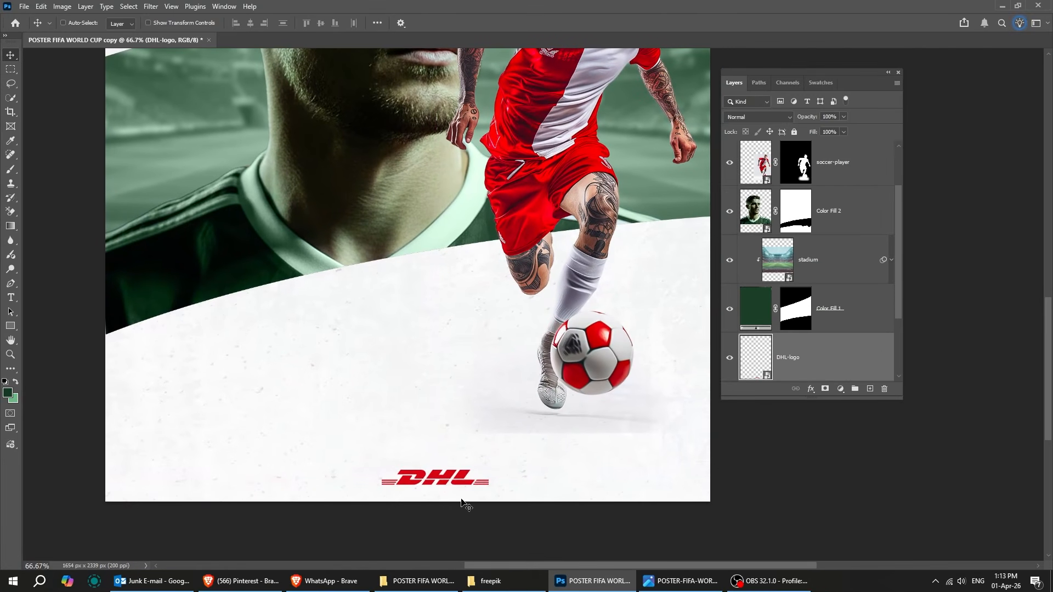
left_click_drag(464, 504, 473, 498)
Place the ups-logo image from the freepik folder, scale it down, and position it to the right of the DHL logo
left_click(491, 581)
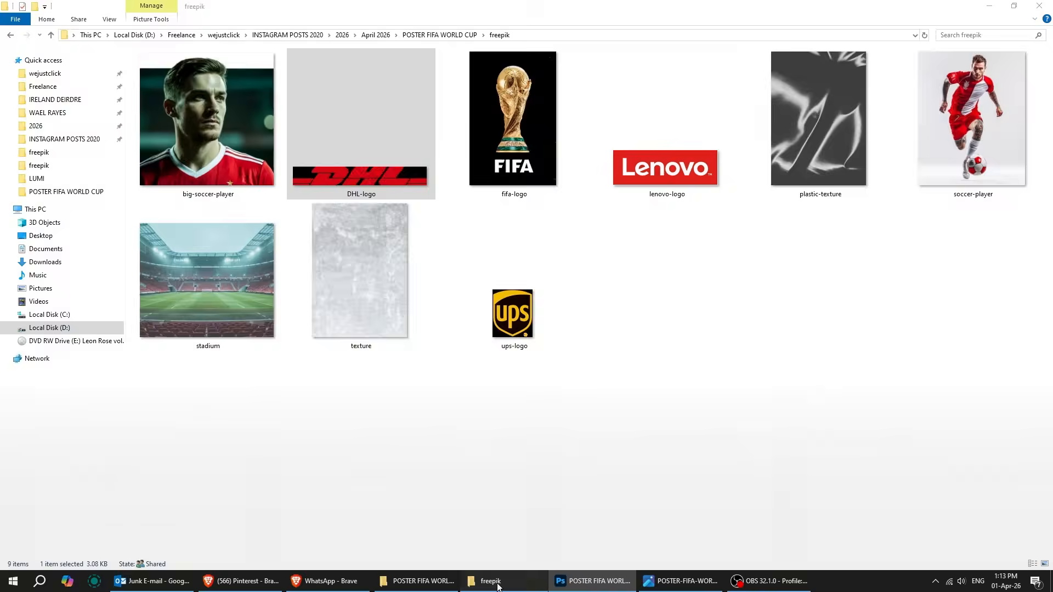
left_click(516, 329)
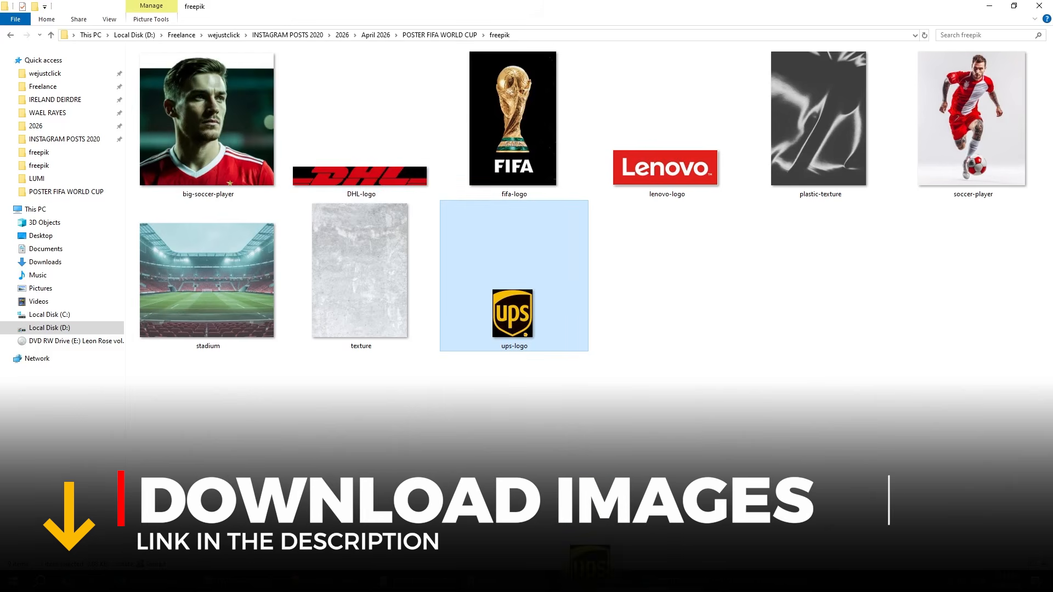
left_click_drag(590, 584, 580, 535)
left_click_drag(427, 285, 555, 459)
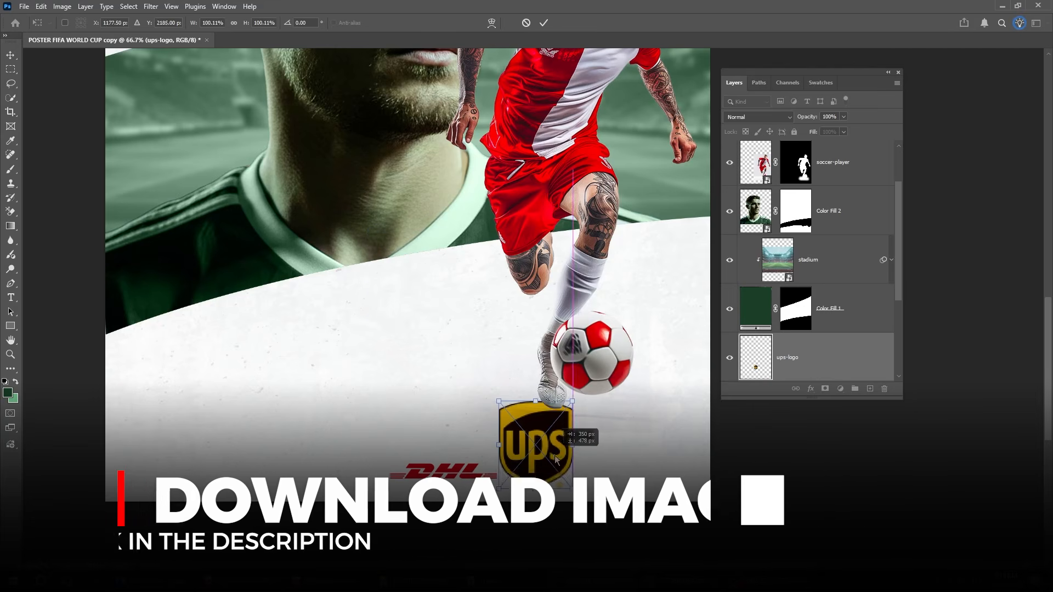
left_click_drag(572, 402, 561, 477)
key("Return")
Place the lenovo-logo image from the freepik folder, scale it down, and position it to the right of the UPS logo
left_click(496, 573)
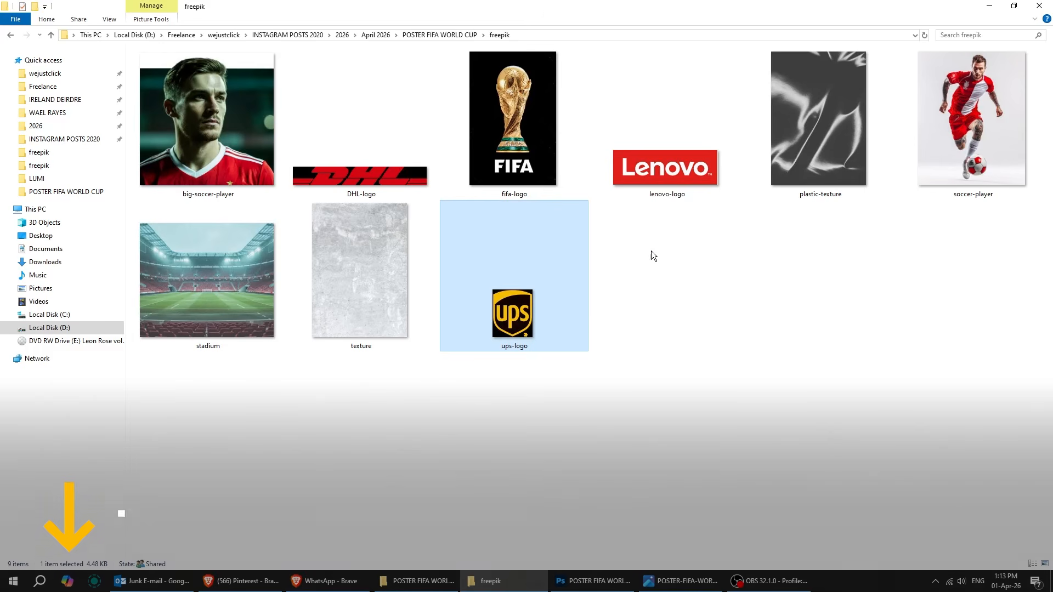
left_click_drag(666, 164, 684, 259)
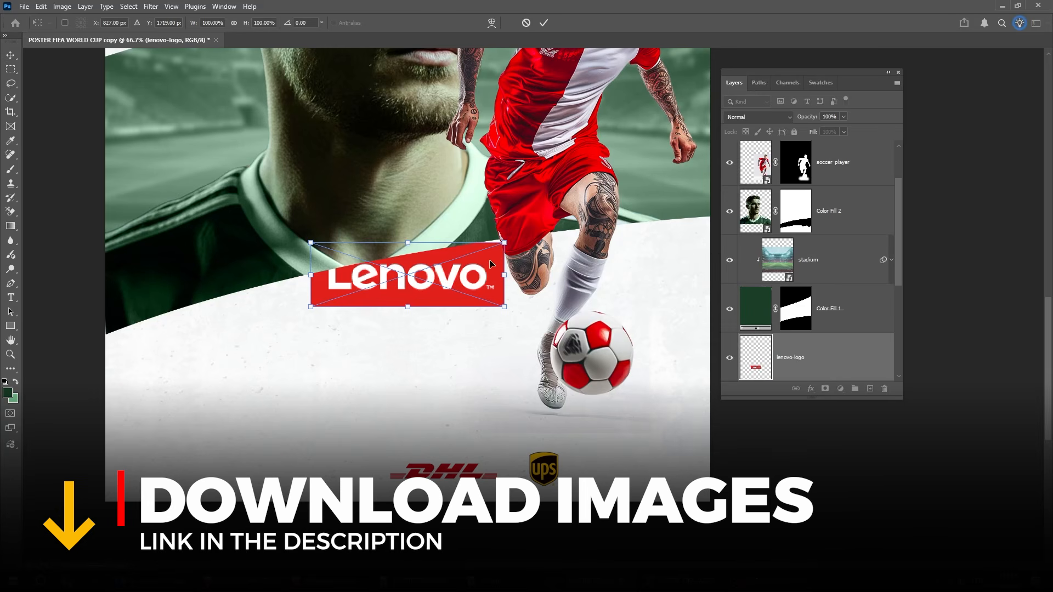
left_click_drag(504, 242, 628, 474)
key("Return")
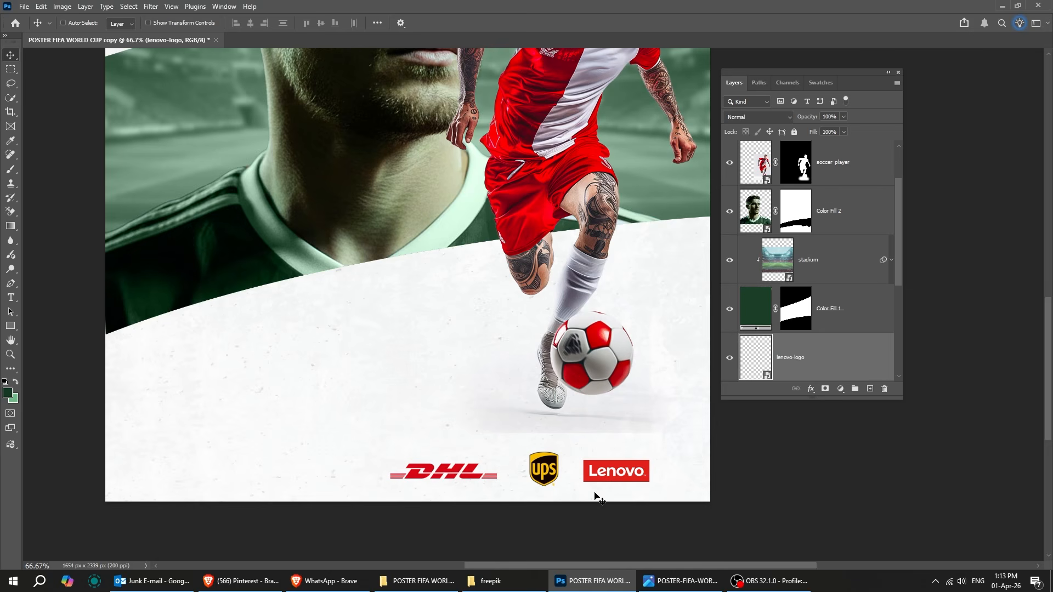
Move the UPS logo closer to the Lenovo logo and scale it down slightly
left_click(547, 478, "ctrl")
key("ctrl+t")
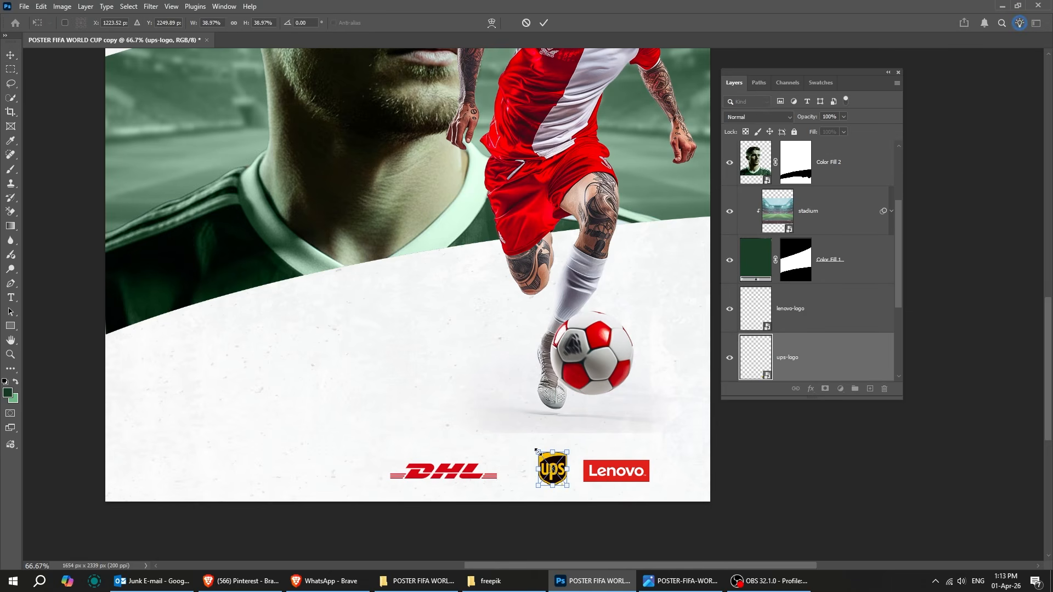
left_click_drag(538, 452, 540, 455)
key("Return")
Move the DHL logo right, closer to the UPS logo, to even out the spacing of the sponsor row
right_click(451, 475)
left_click(463, 481)
left_click_drag(459, 473, 486, 469)
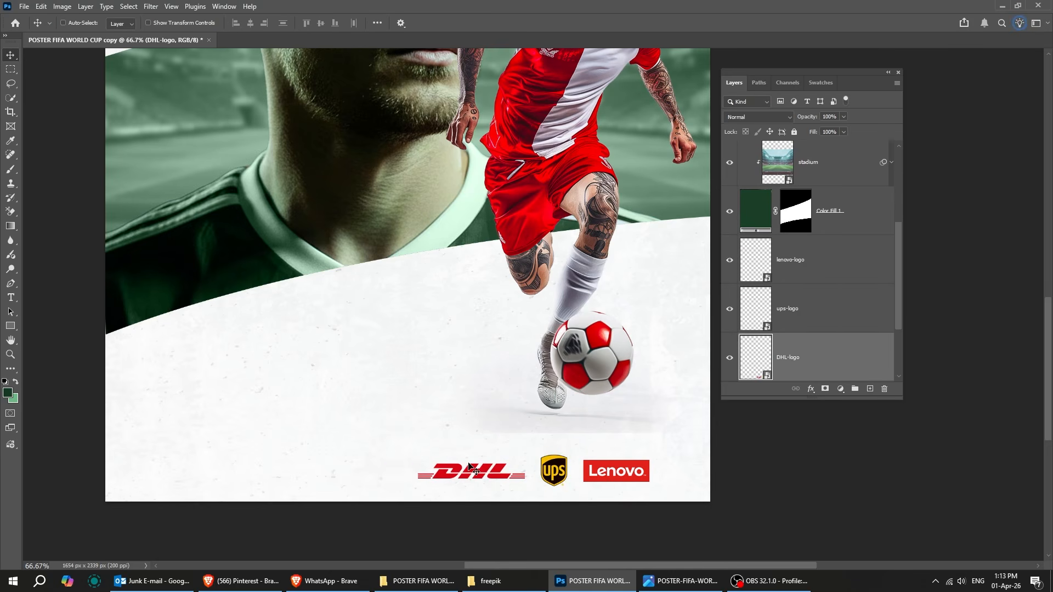
Scale the DHL logo down slightly in the sponsor row
key("ctrl+t")
left_click_drag(415, 463, 423, 463)
key("Return")
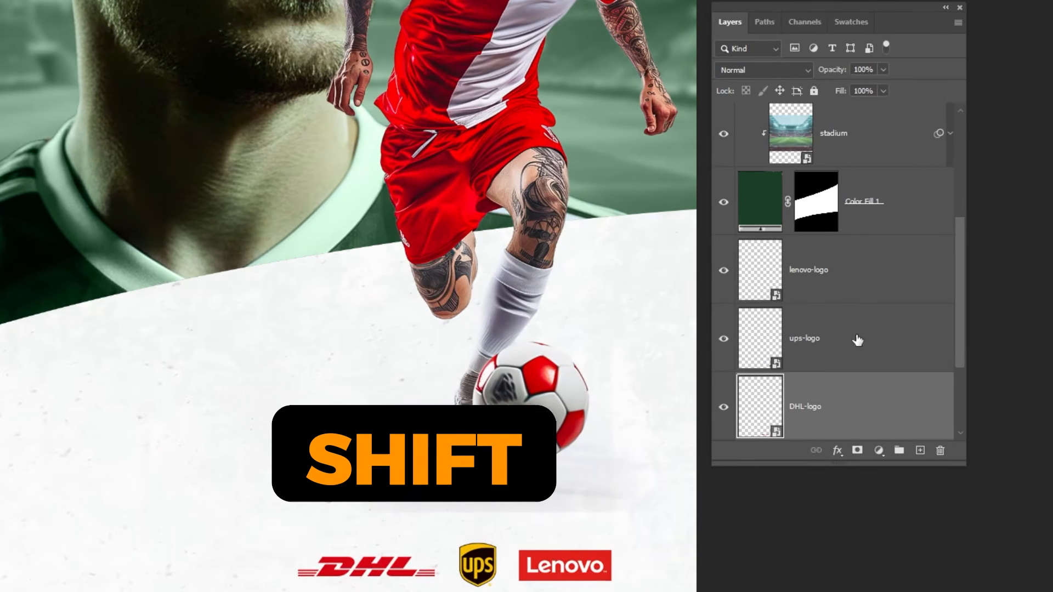
Group the DHL, UPS and Lenovo logo layers as logos and shift the group closer to the poster's right edge
left_click(839, 321, "shift")
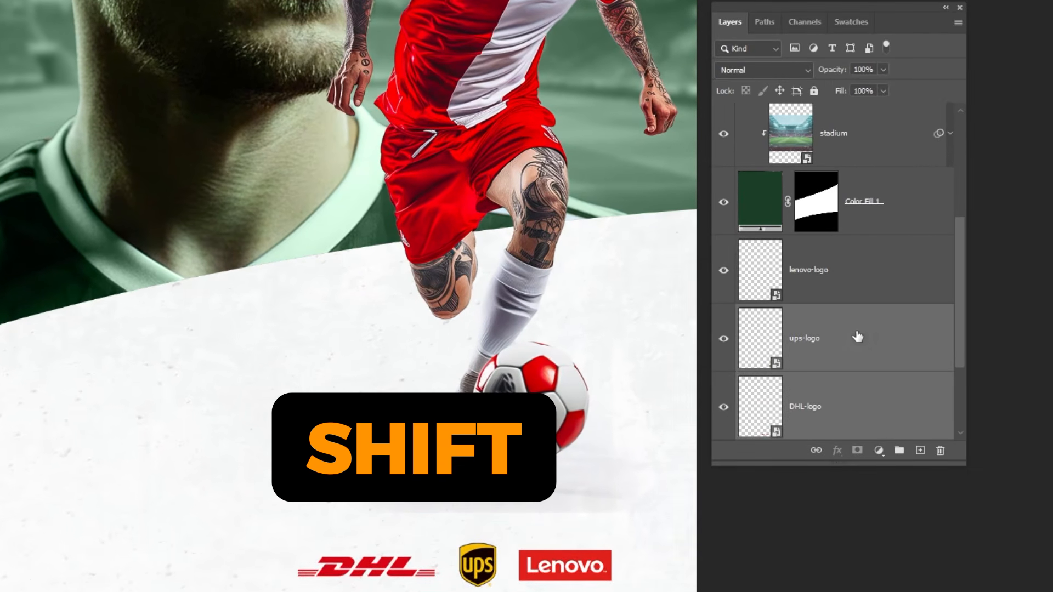
left_click(859, 286, "shift")
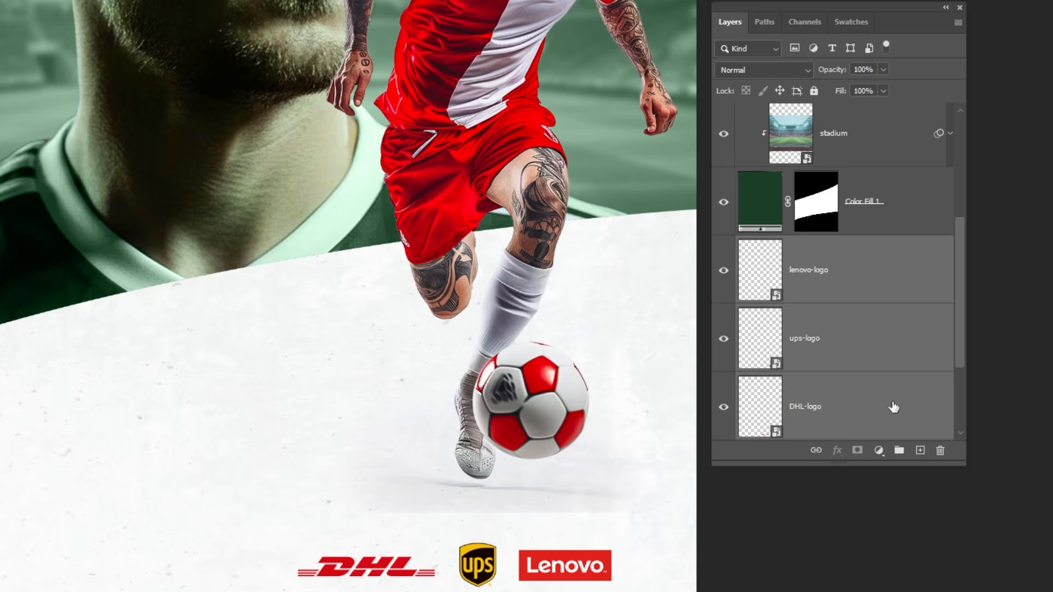
left_click(899, 451)
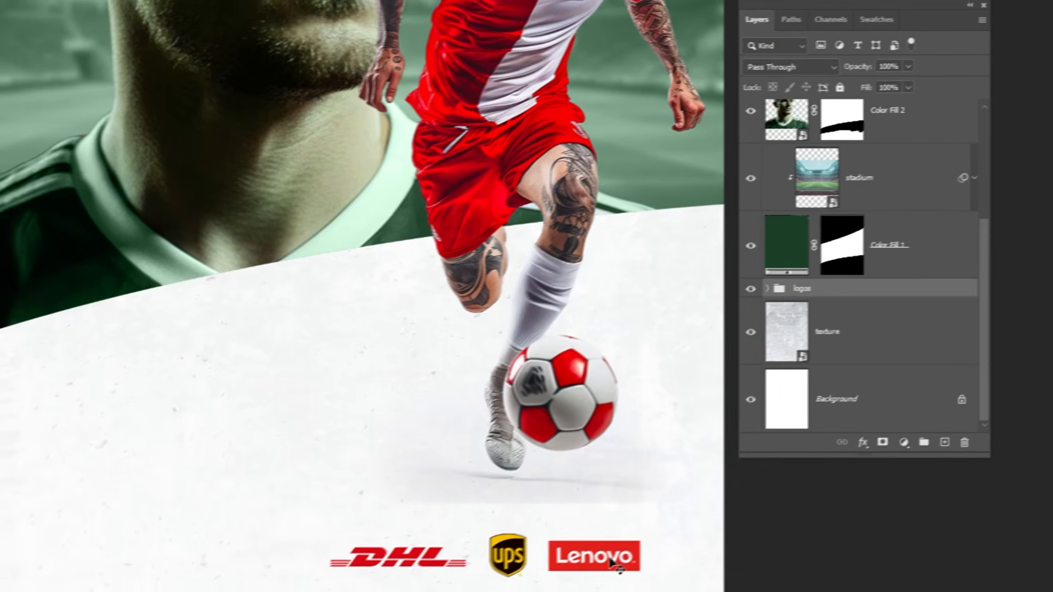
left_click_drag(586, 564, 608, 564)
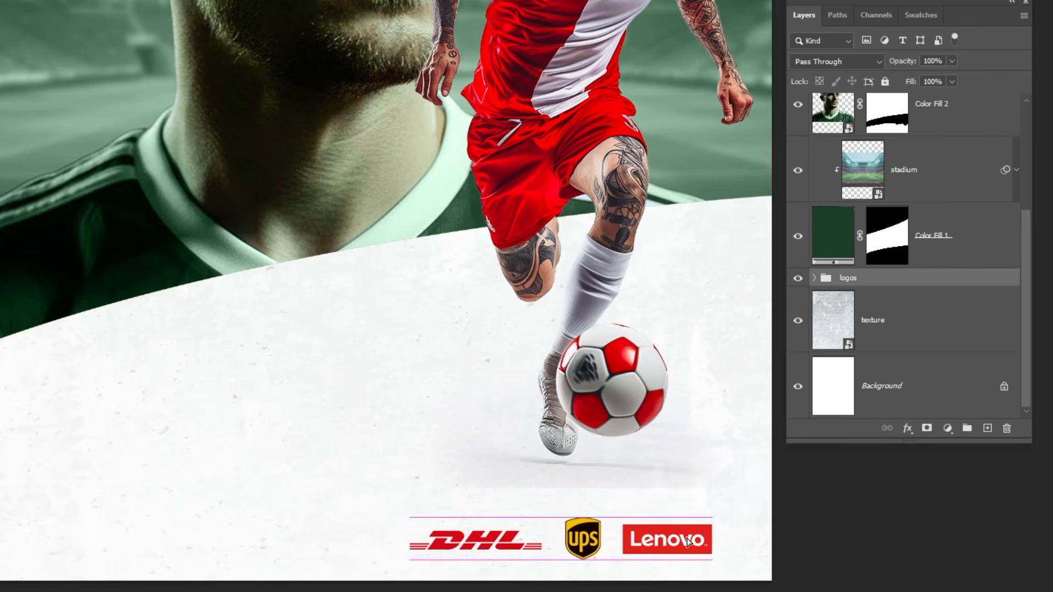
Add a Black & White adjustment layer with default settings and clip it to the logos group
left_click(949, 426)
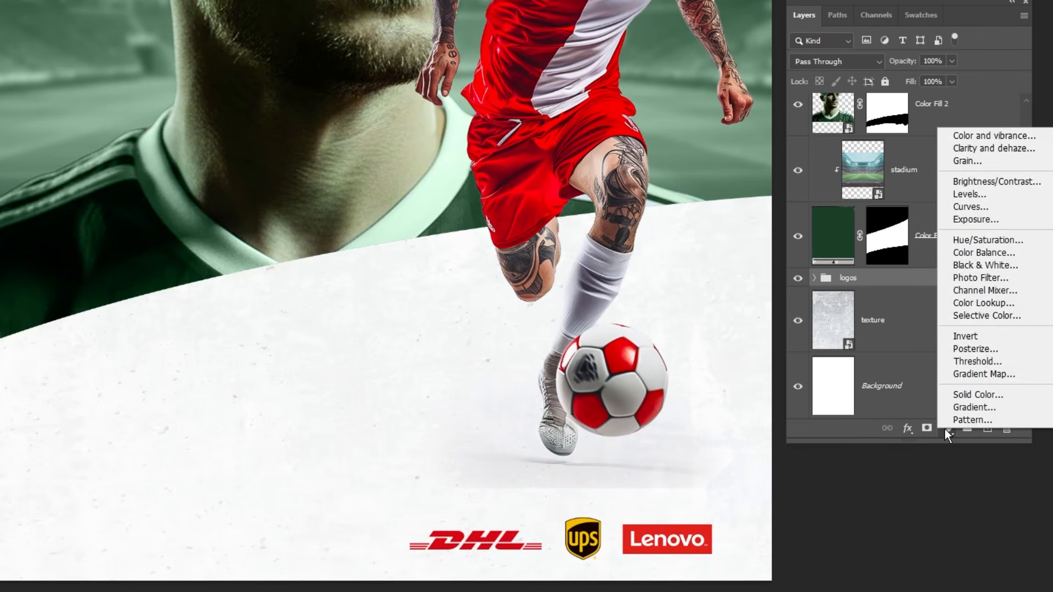
left_click(985, 264)
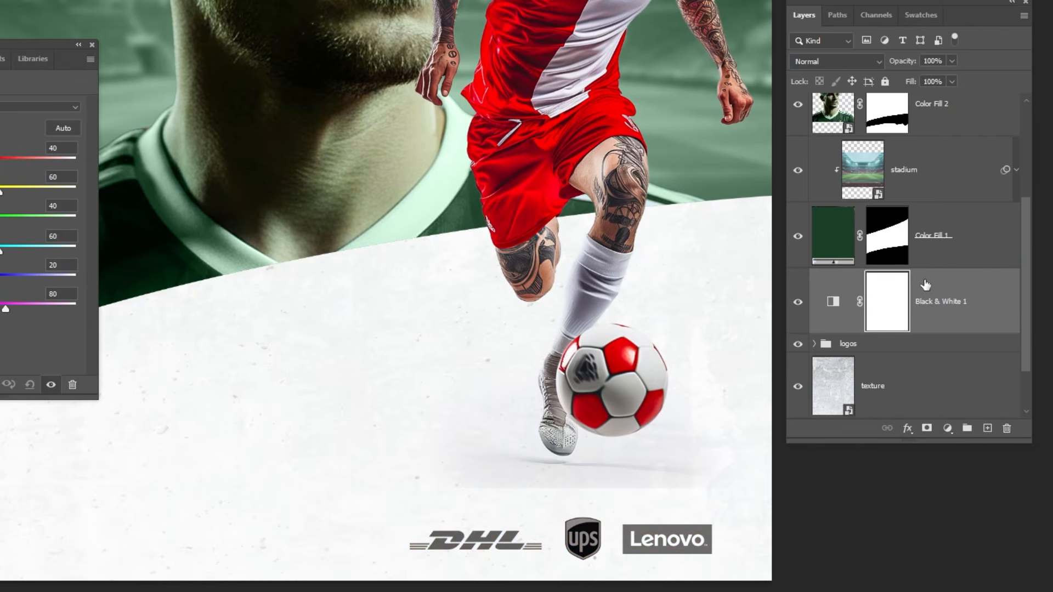
left_click(943, 335, "alt")
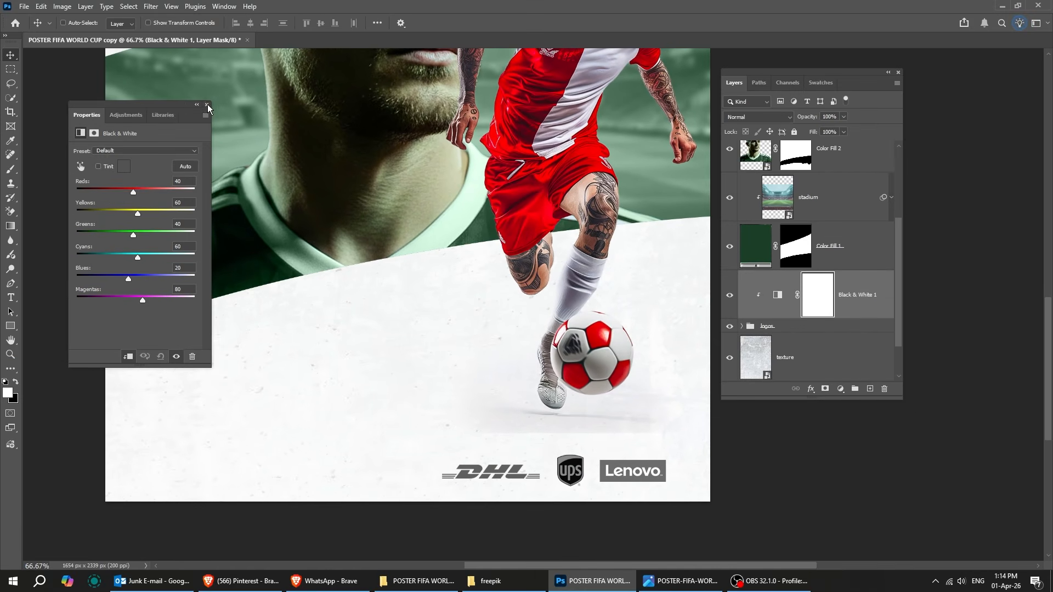
left_click(207, 104)
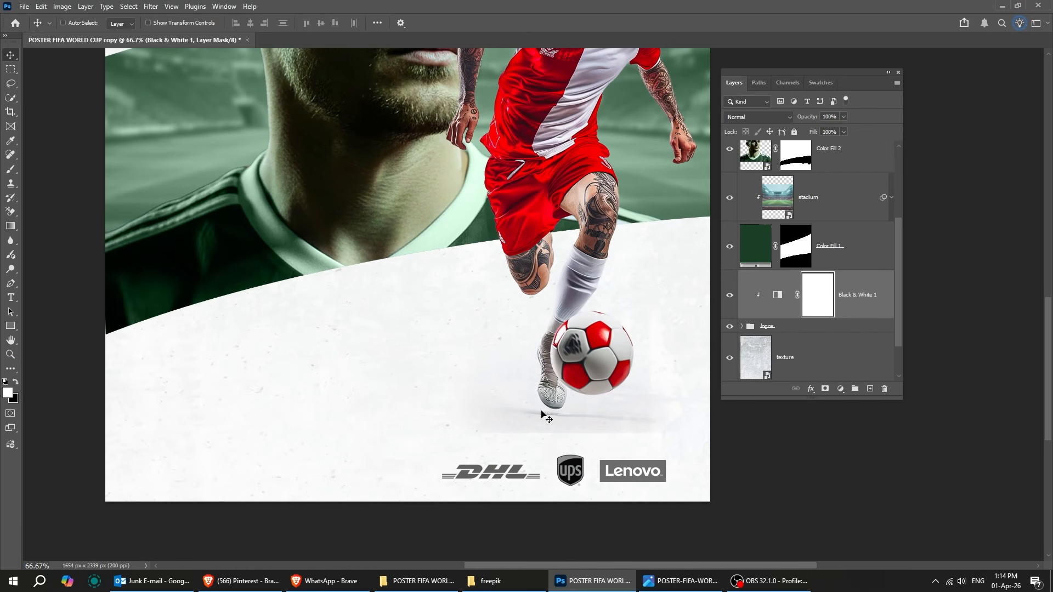
Place the fifa-logo image from the freepik folder into the poster
scroll(542, 415, "down", 3)
left_click(507, 583)
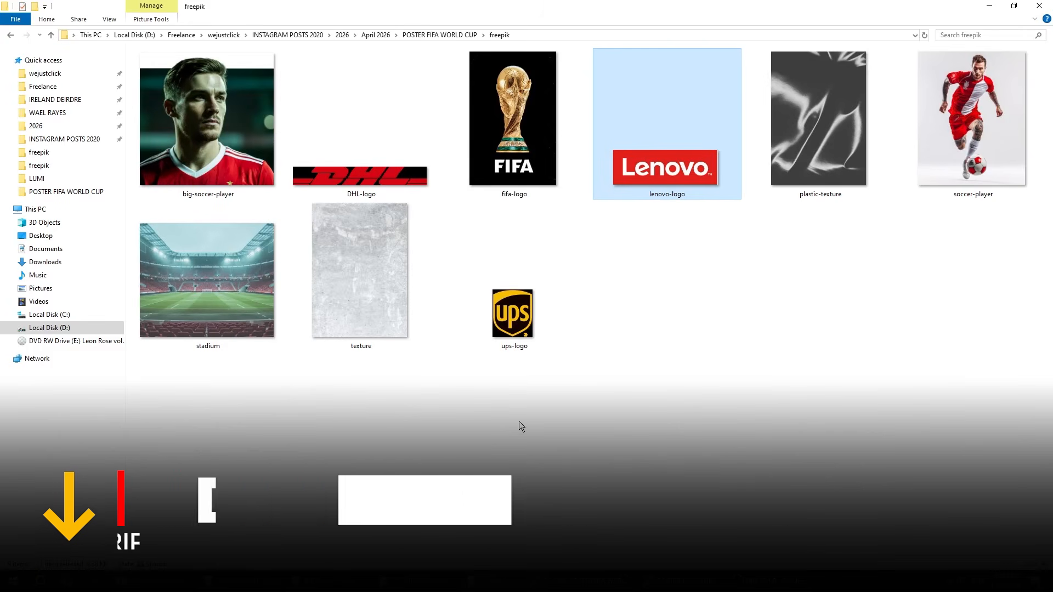
left_click_drag(534, 164, 592, 570)
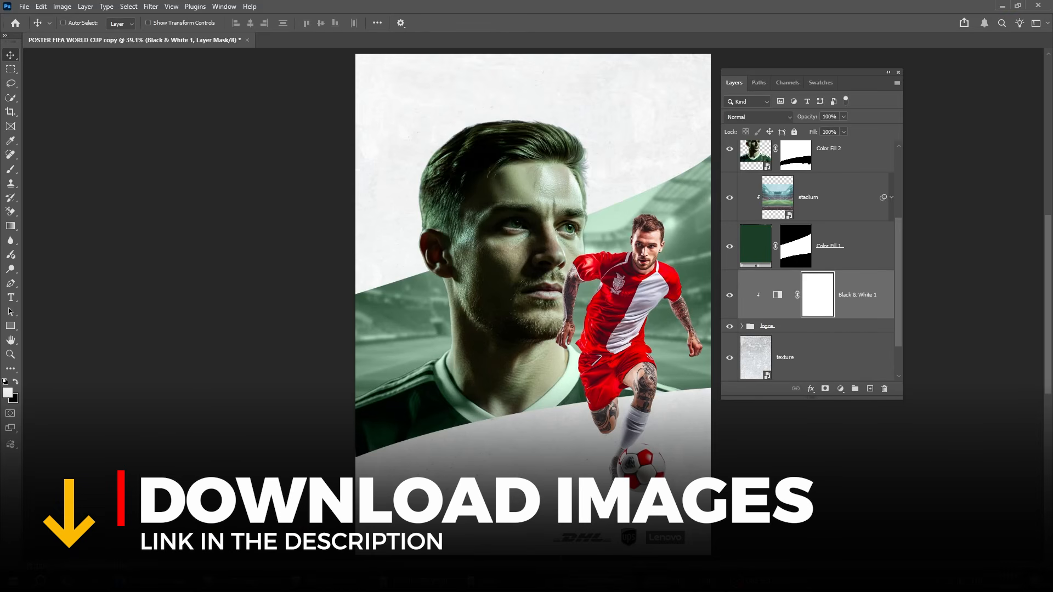
left_click_drag(527, 307, 530, 364)
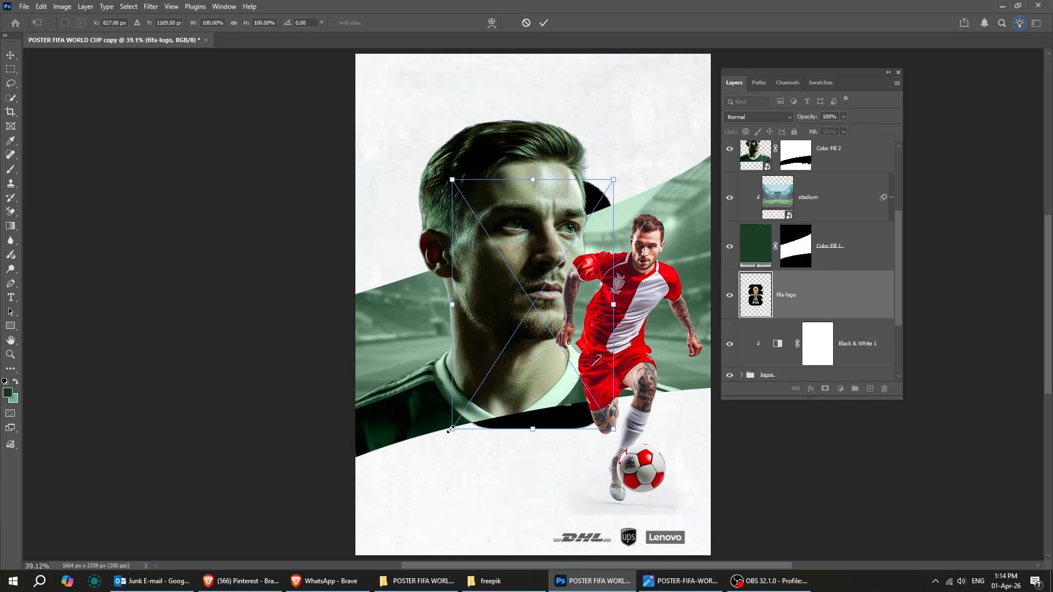
Scale the FIFA logo down to about a third and position it in the poster's upper-right corner
left_click_drag(452, 429, 537, 299)
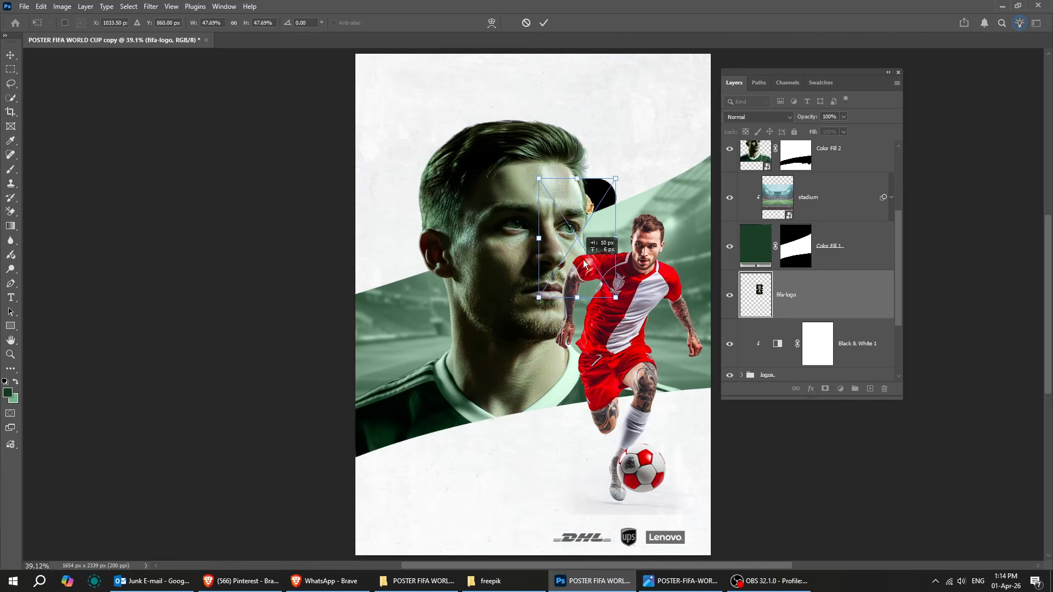
left_click_drag(597, 238, 682, 129)
left_click_drag(621, 189, 667, 125)
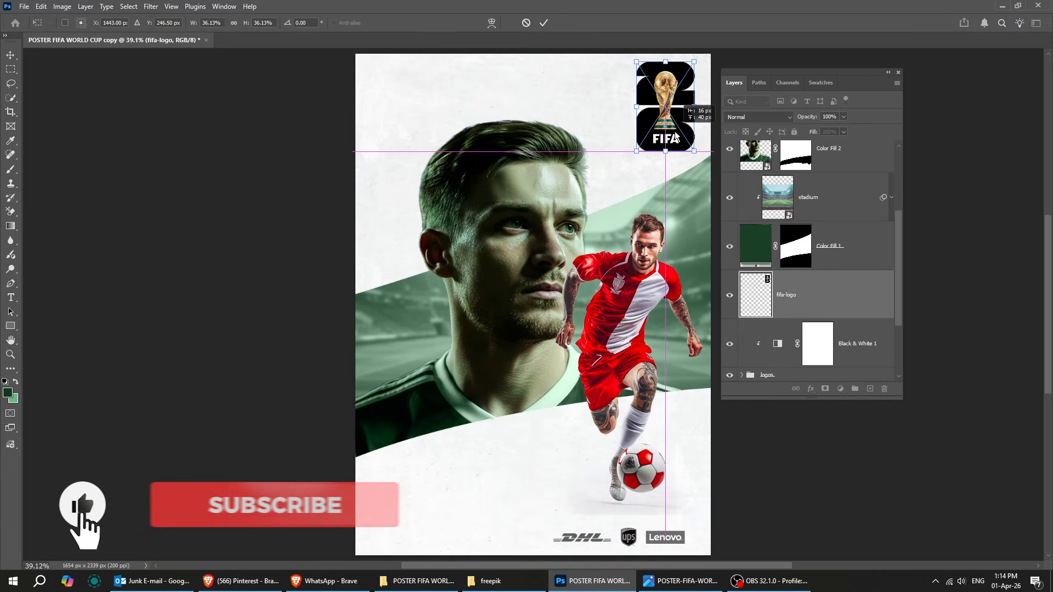
left_click_drag(694, 62, 692, 67)
key("Return")
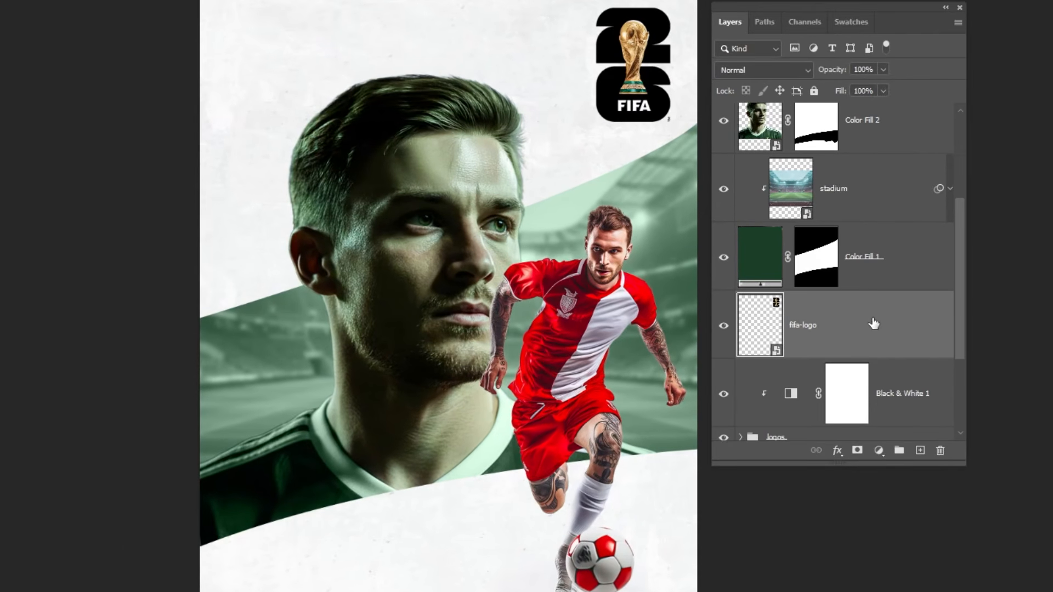
Bring the fifa-logo layer to the top of the layer stack and make the text group visible
key("ctrl+shift+bracketright")
left_click(757, 186)
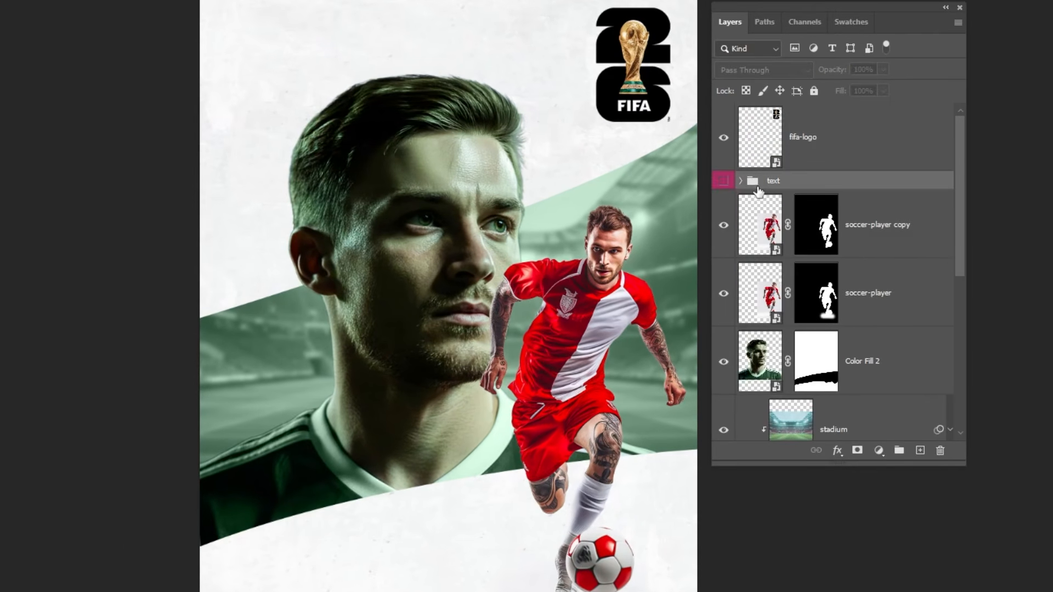
left_click(740, 181)
left_click(725, 182)
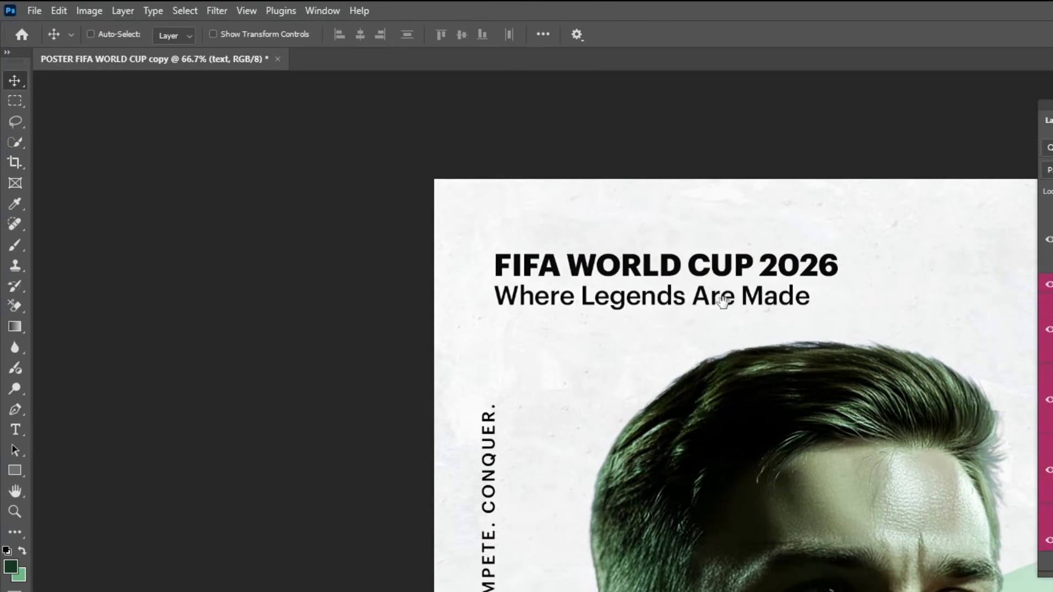
Examine the character settings of the FIFA WORLD CUP 2026 headline and the Where Legends Are Made tagline
left_click_drag(722, 302, 724, 306)
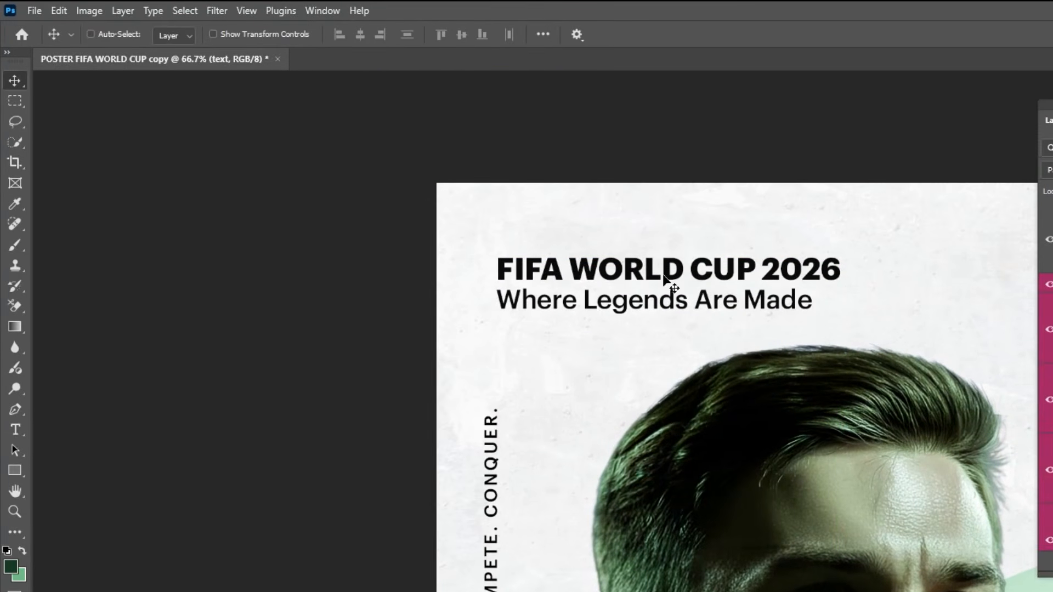
key("t")
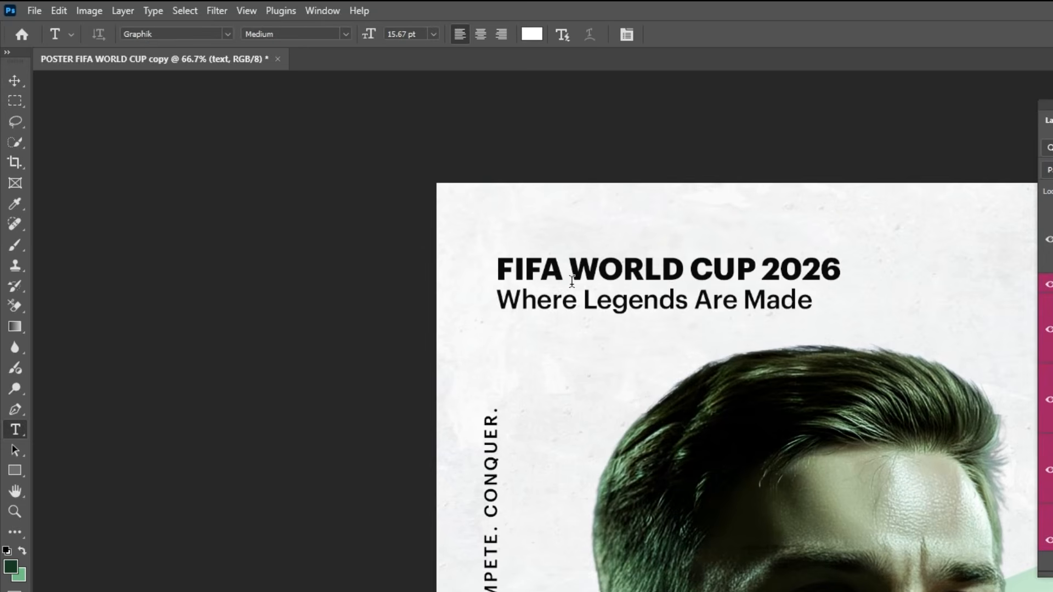
left_click(594, 267)
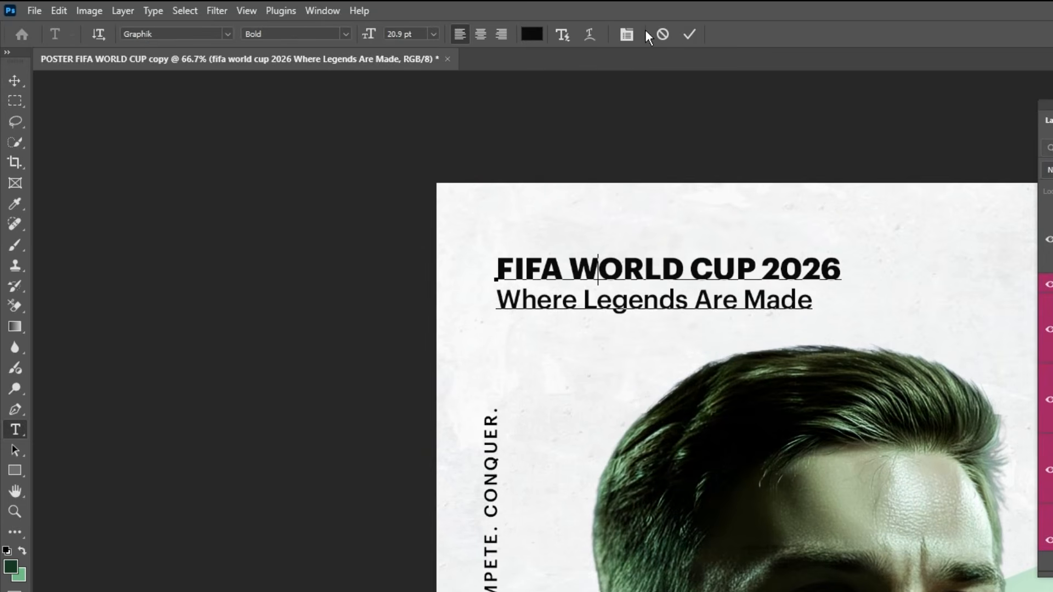
left_click(626, 34)
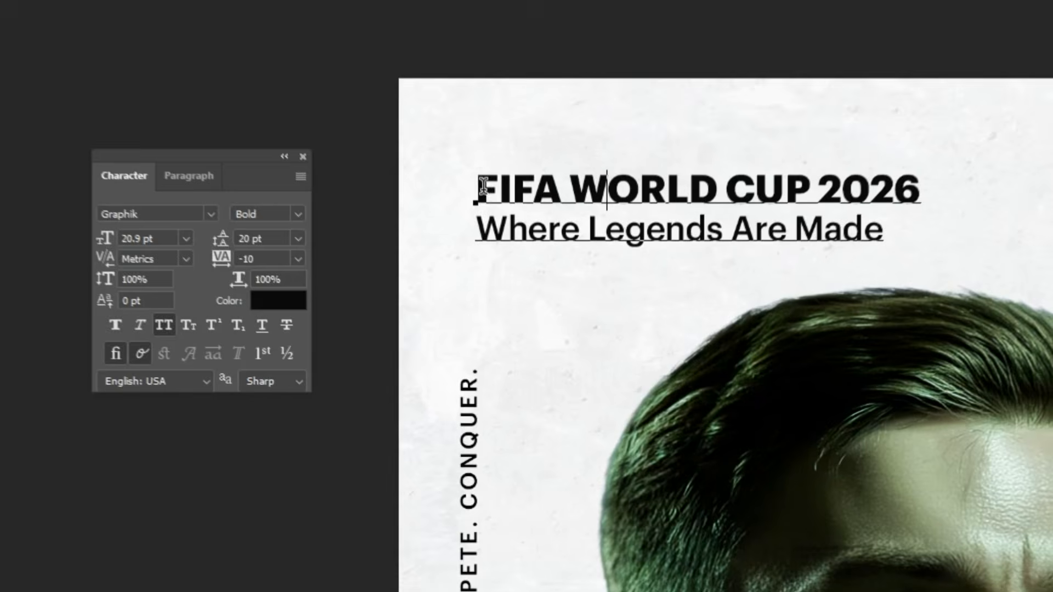
left_click_drag(482, 186, 924, 189)
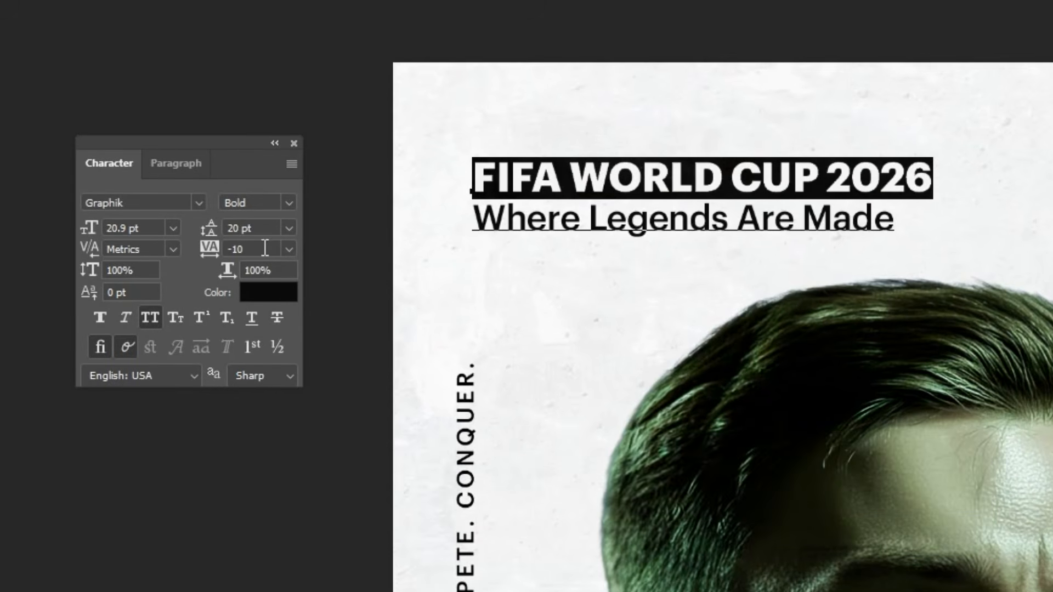
left_click_drag(477, 213, 912, 231)
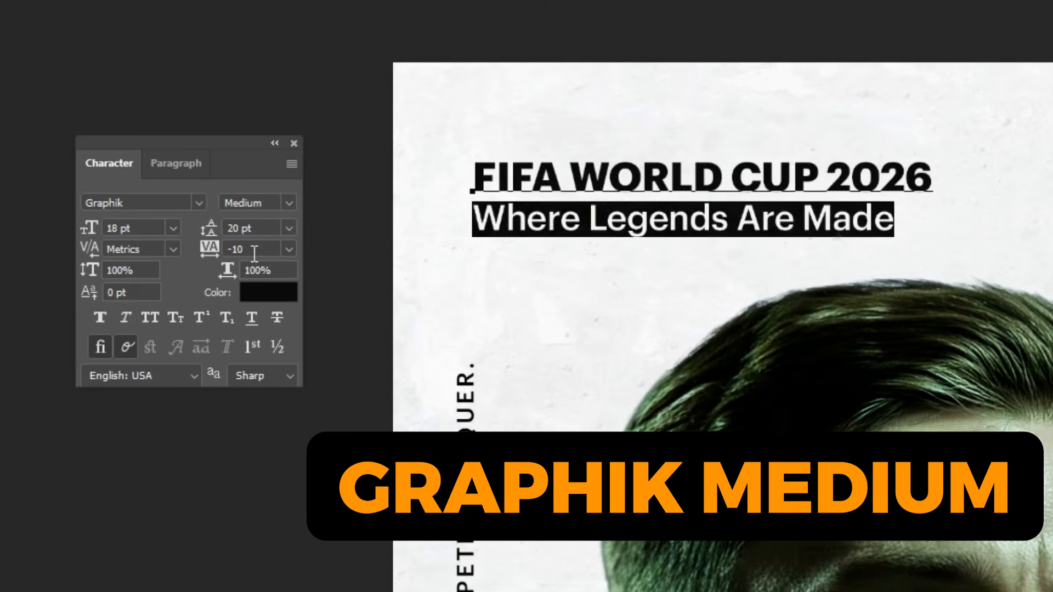
Examine the character settings of the vertical DREAM. COMPETE. CONQUER. text
left_click(457, 389)
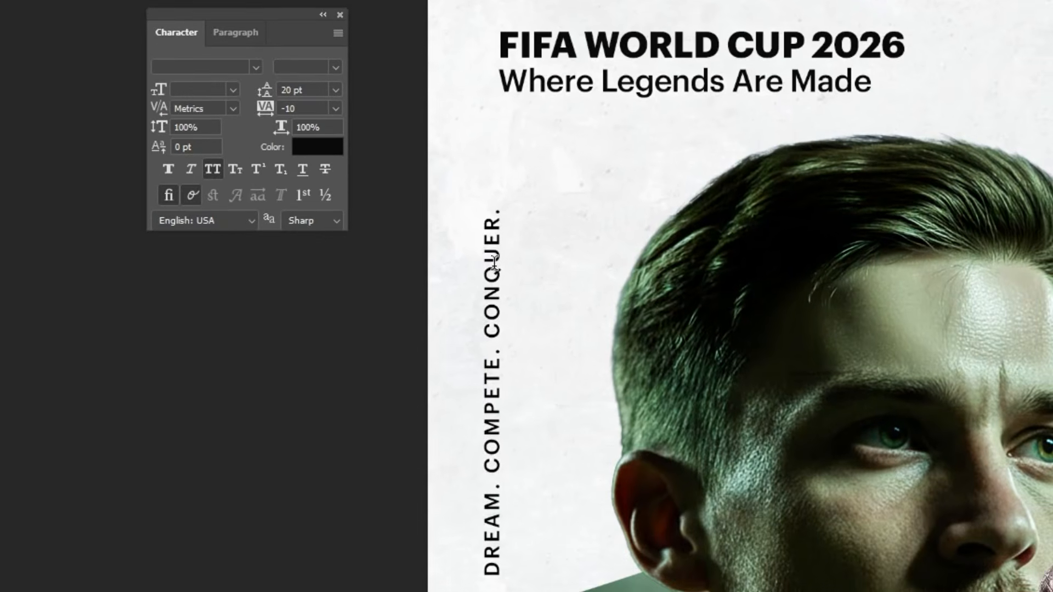
left_click_drag(494, 262, 495, 321)
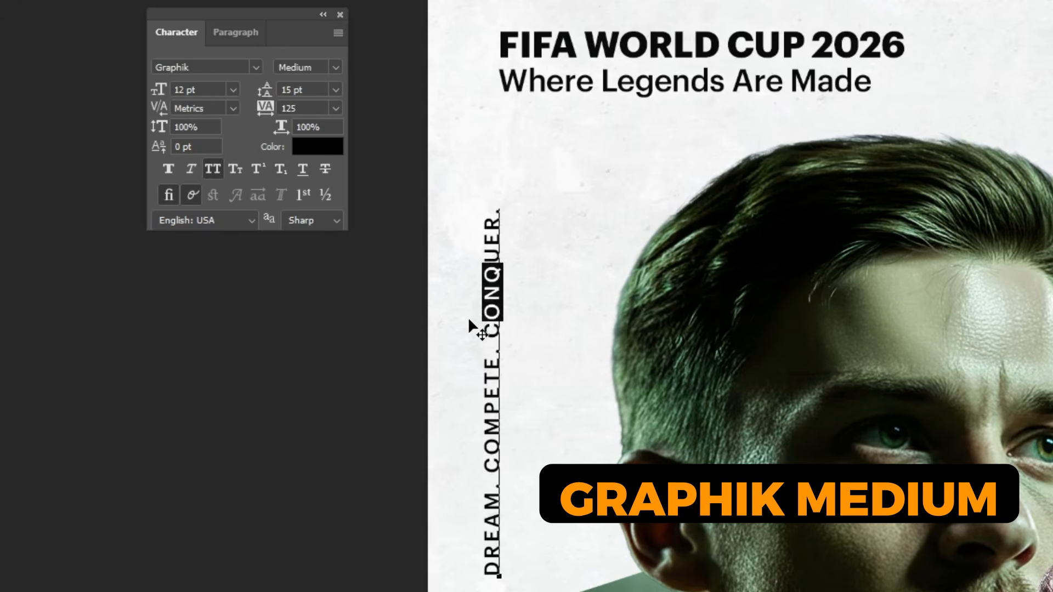
left_click(557, 314)
Examine the character settings of the SUMMER 2026 text over the green stadium band, starting with the word SUMMER
scroll(557, 313, "down", 5)
scroll(552, 314, "down", 8)
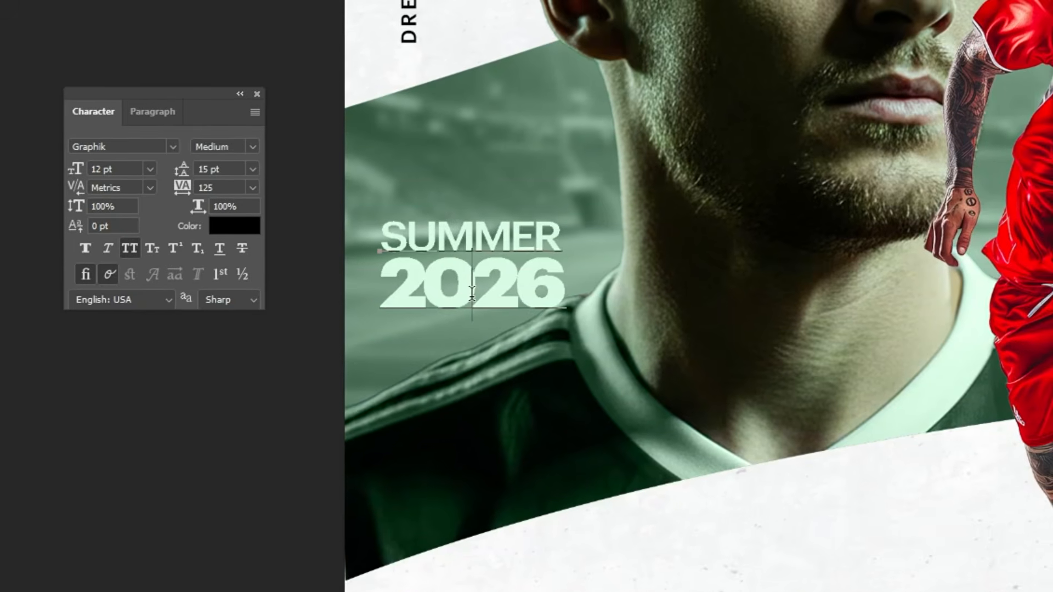
left_click(458, 291)
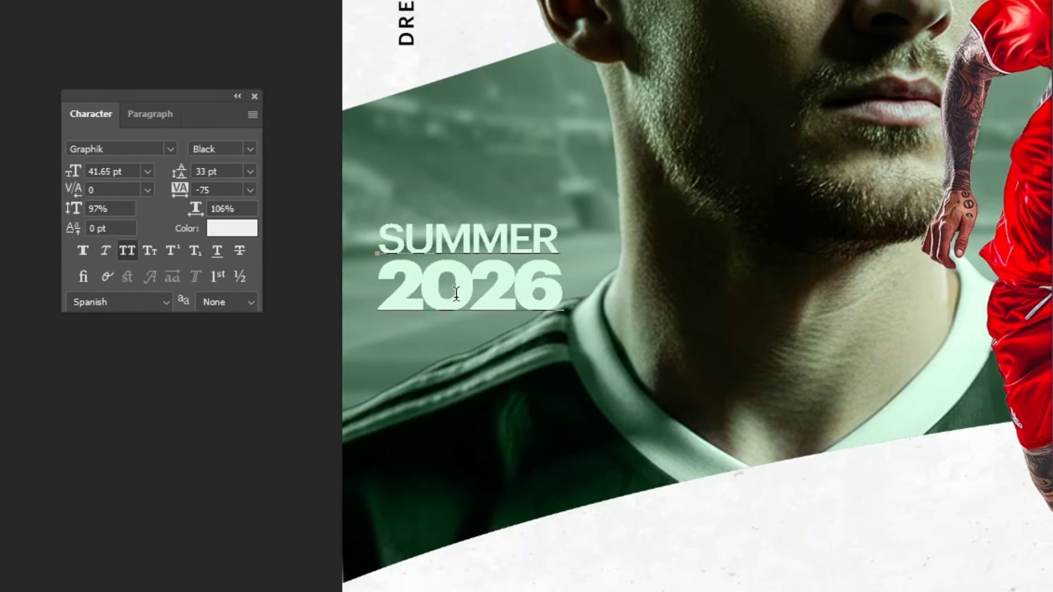
left_click_drag(382, 229, 558, 241)
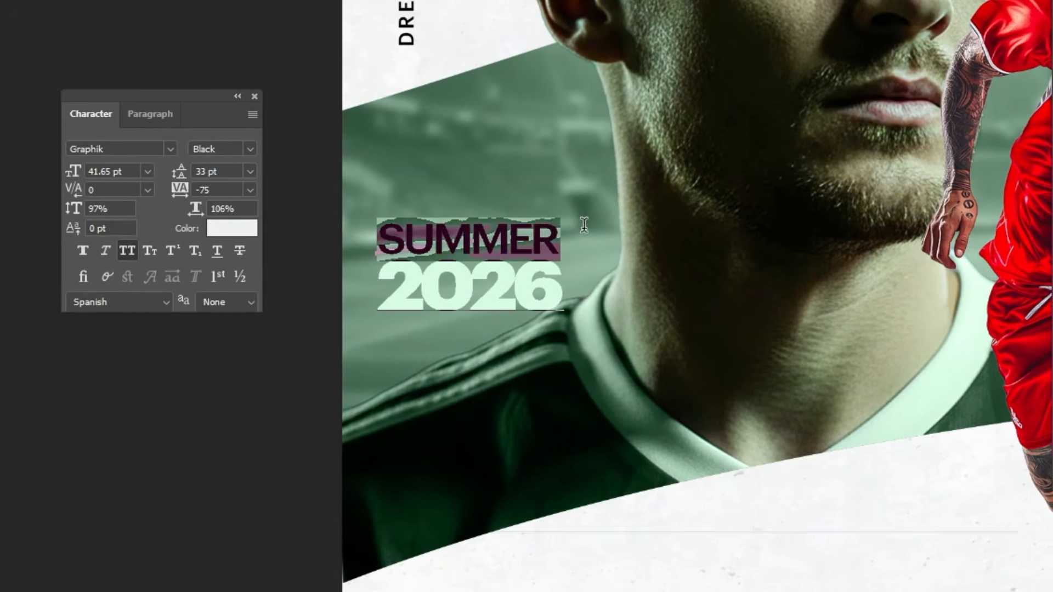